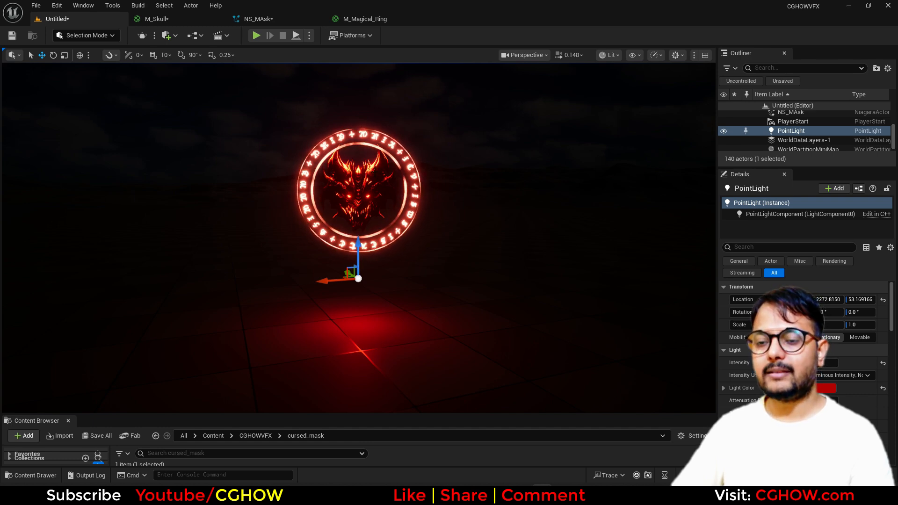
In the M_Skull material, multiply the skull texture's RGB by the dynamic parameter Param3 and feed the product into Base Color
left_click(367, 19)
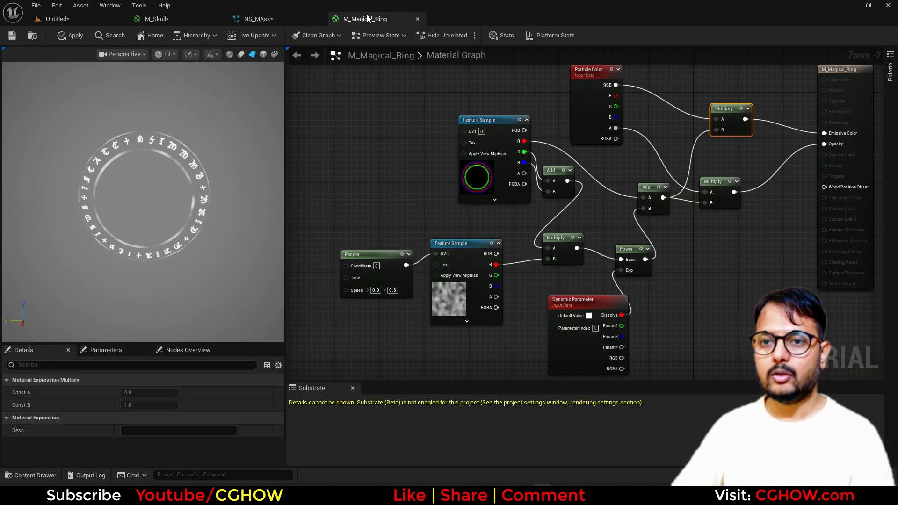
left_click(517, 268)
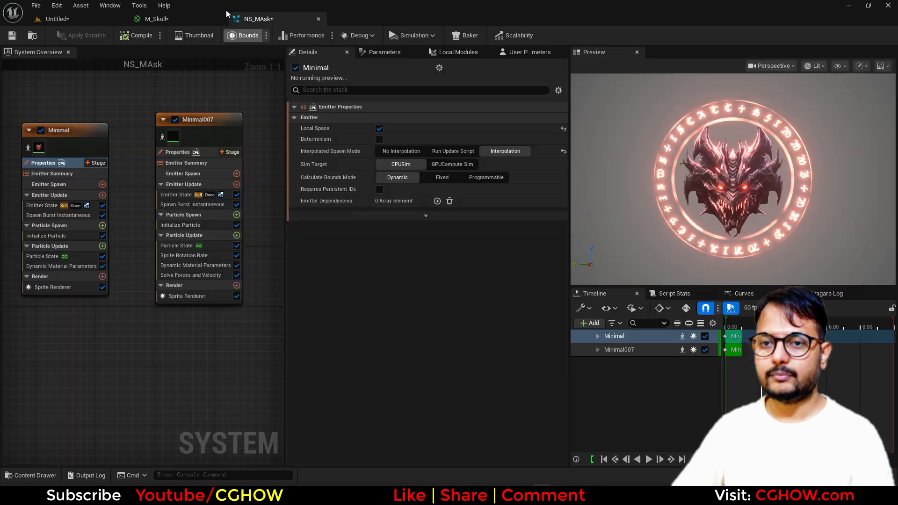
left_click(169, 18)
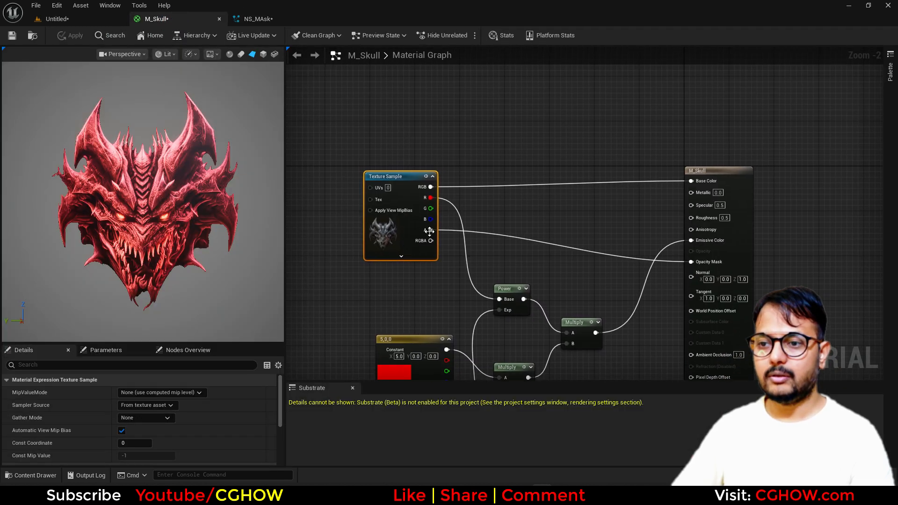
left_click(485, 163)
left_click_drag(430, 186, 441, 186)
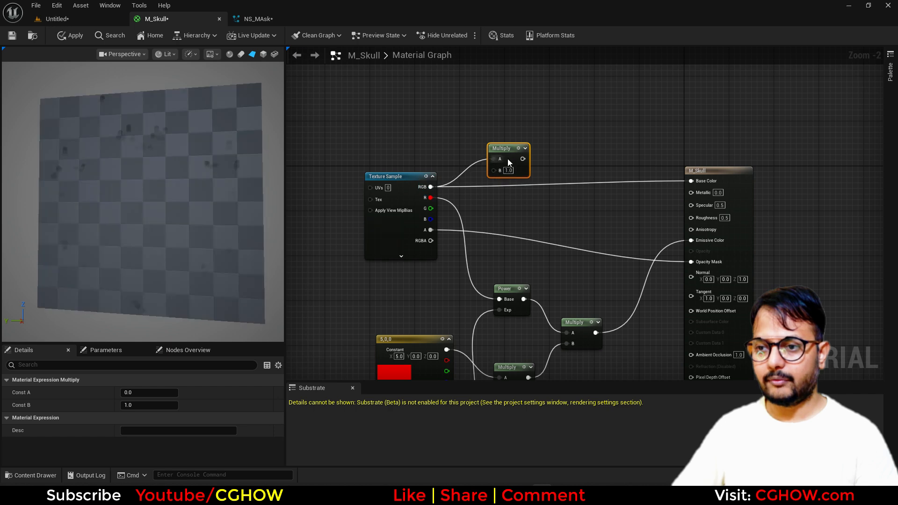
left_click_drag(709, 182, 706, 181)
right_click_drag(475, 234, 532, 143)
left_click(548, 116)
left_click_drag(506, 86, 458, 288)
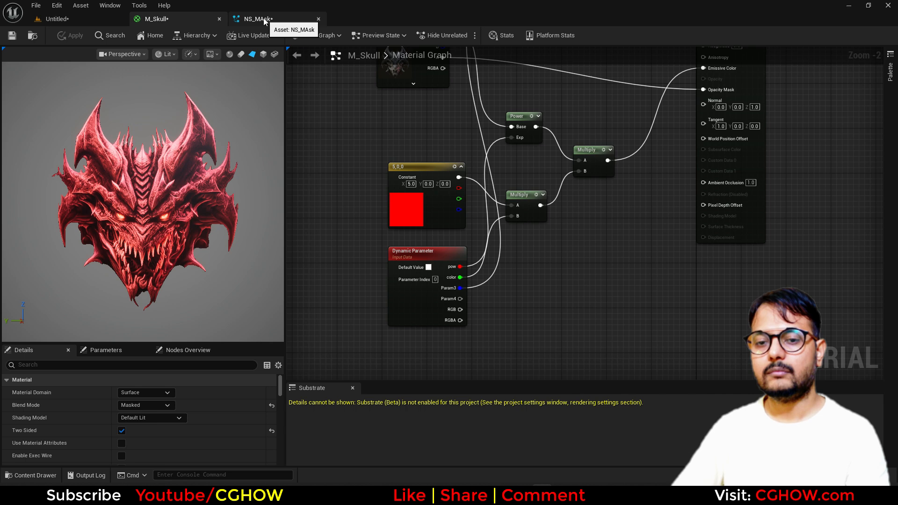
In NS_MAsk, set Param3 of the Minimal emitter's Dynamic Material Parameters to about 2.68, checking the mask in the level
left_click(265, 21)
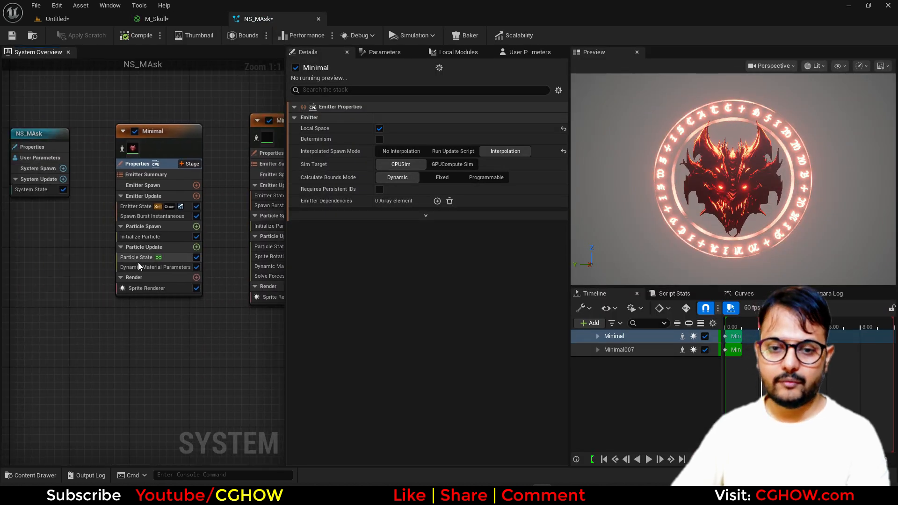
left_click(157, 269)
left_click_drag(405, 183, 428, 183)
left_click(101, 19)
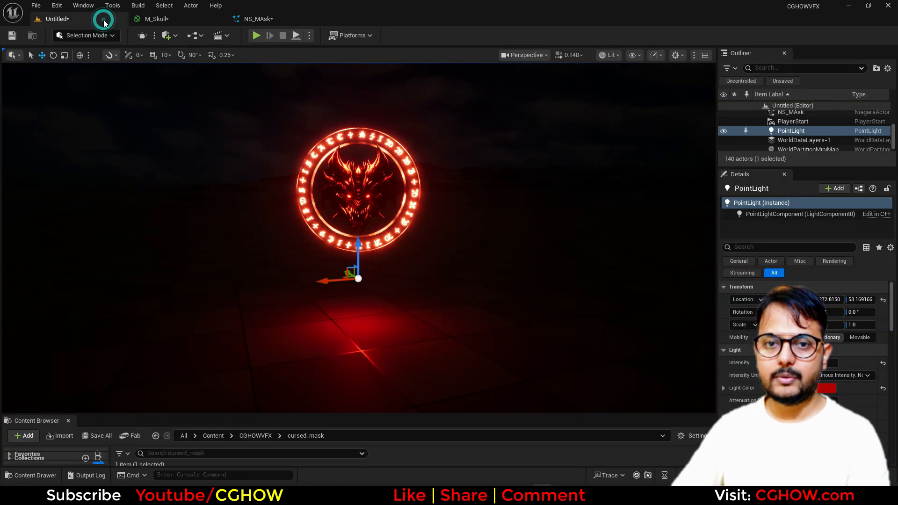
left_click(268, 21)
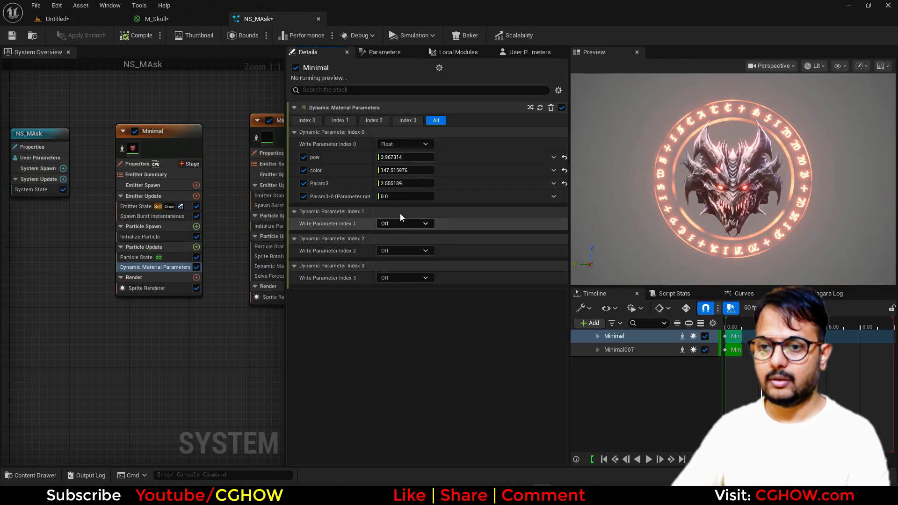
left_click_drag(405, 183, 414, 183)
Add a second point light to the level and position it near the mask at Z about 142.06
left_click(101, 19)
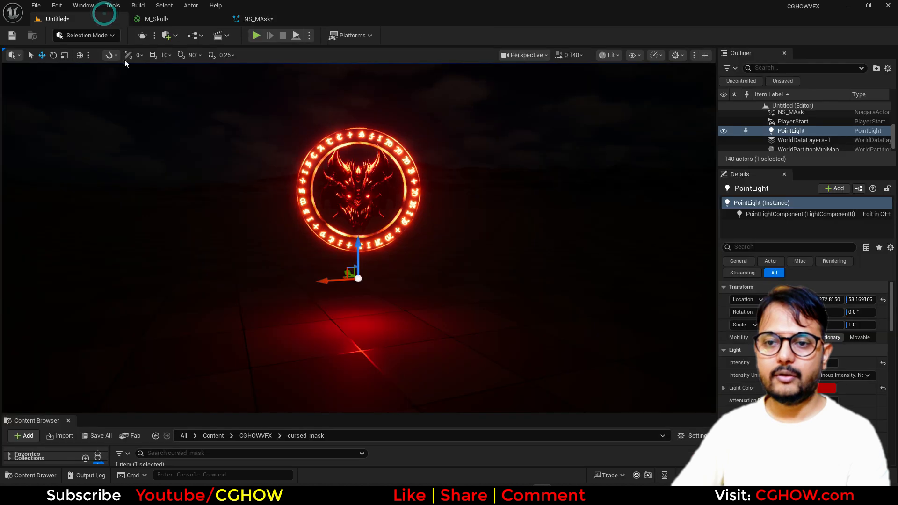
left_click(167, 36)
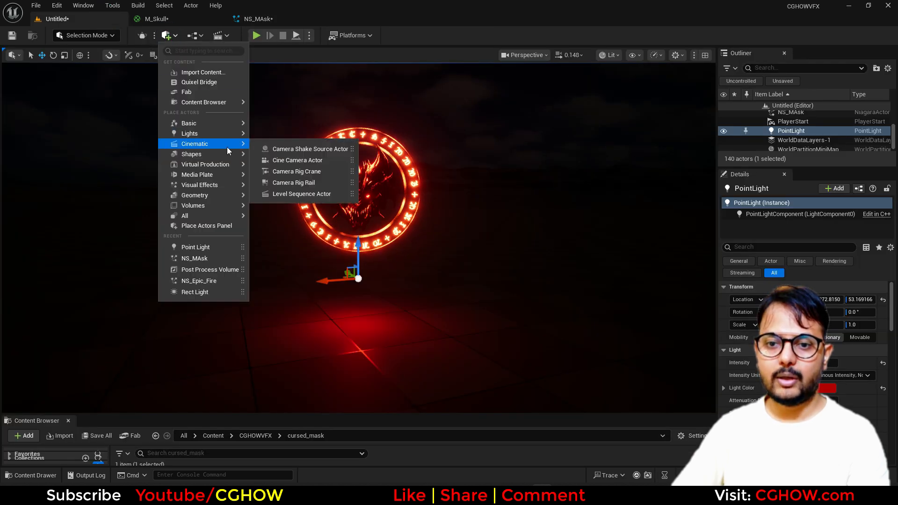
mouse_move(213, 135)
left_click_drag(283, 149, 366, 343)
left_click_drag(366, 271, 359, 167)
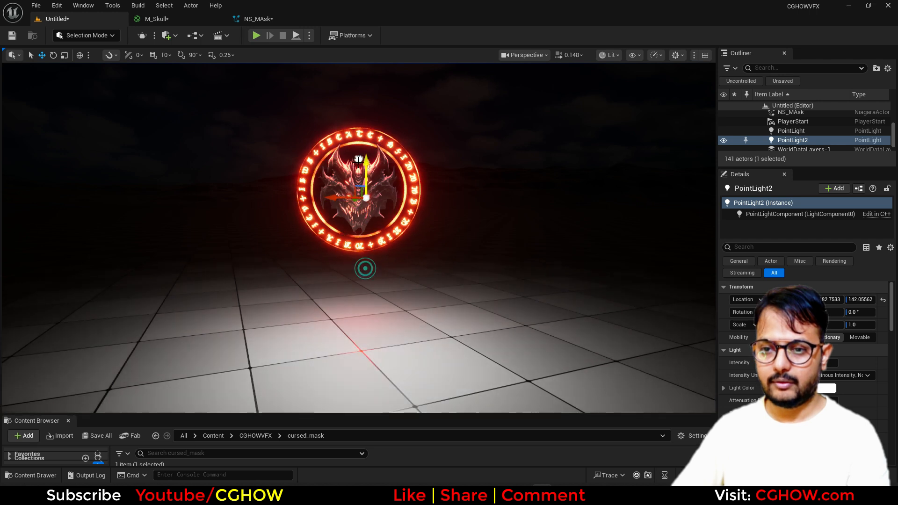
mouse_move(354, 203)
left_mouse_down()
mouse_move(415, 207)
mouse_move(348, 208)
left_mouse_up()
right_click_drag(365, 239, 423, 228)
left_click_drag(489, 194, 383, 194)
right_click_drag(436, 257, 421, 252)
Find PointLight2 in the actor list, reduce its attenuation radius and move it over the mask at Z about 190.63
right_click(377, 172)
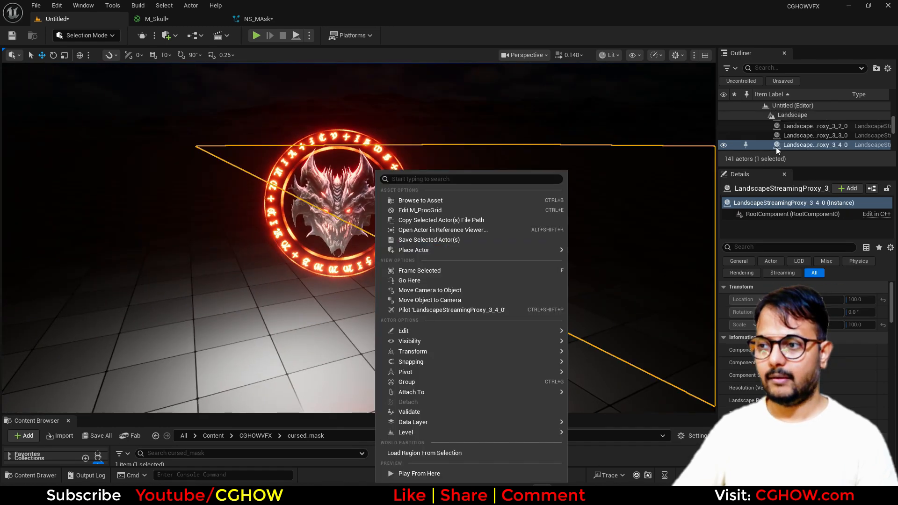
left_click(770, 68)
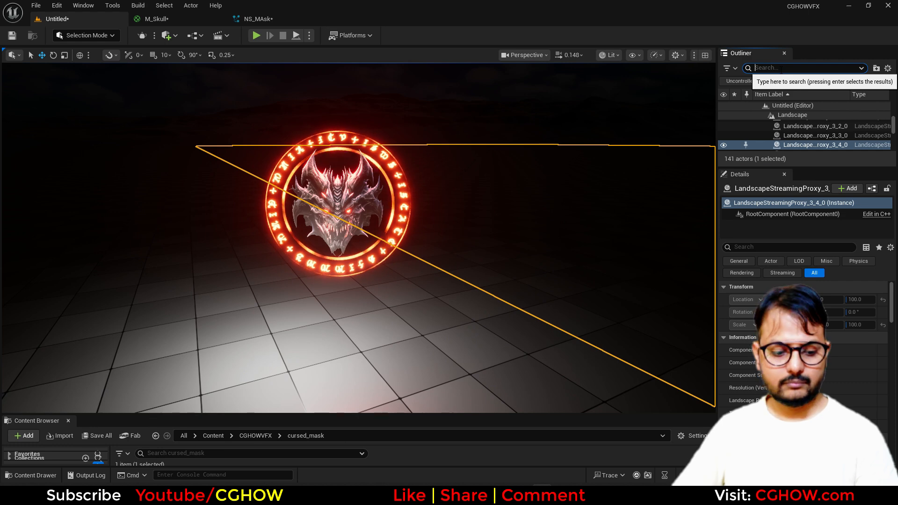
type("poi")
left_click(791, 124)
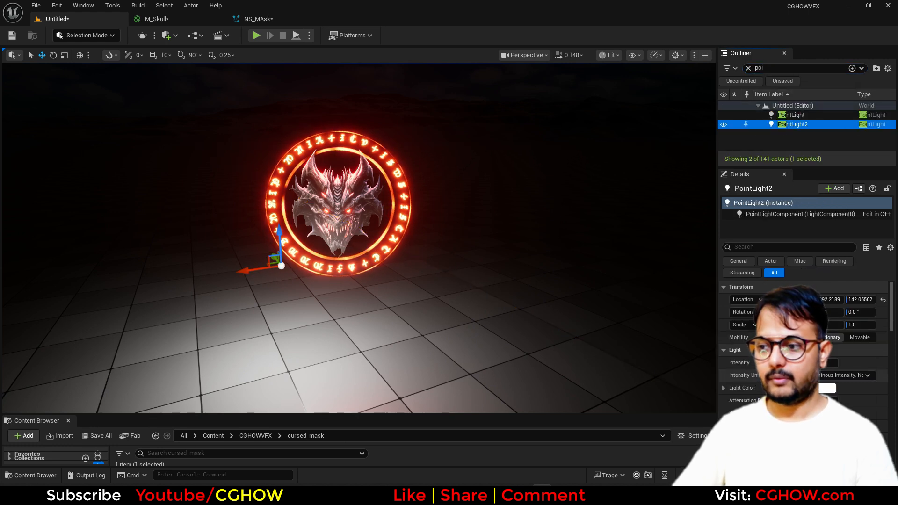
left_click_drag(816, 401, 791, 401)
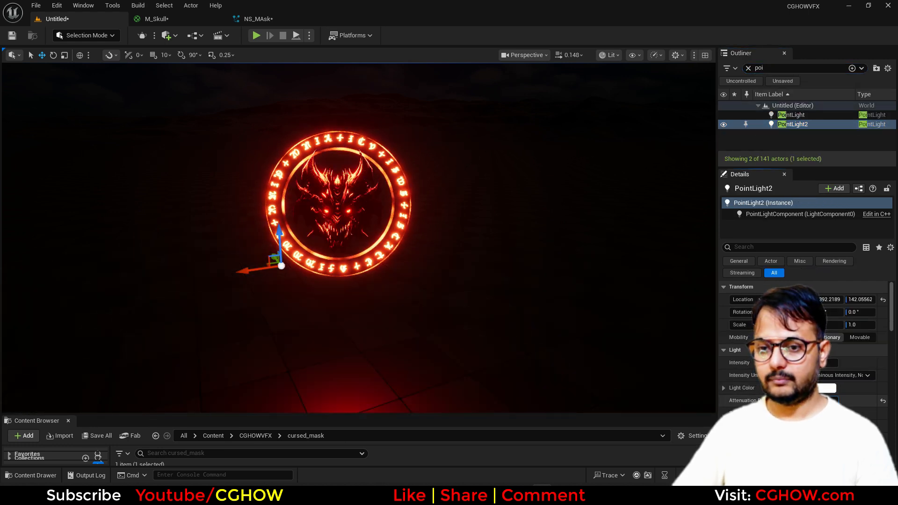
left_click_drag(273, 231, 331, 188)
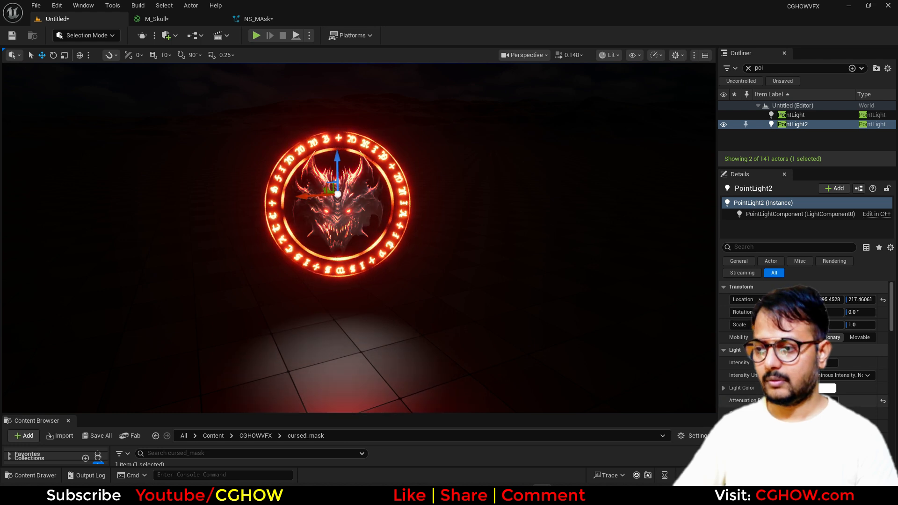
left_click_drag(814, 401, 795, 401)
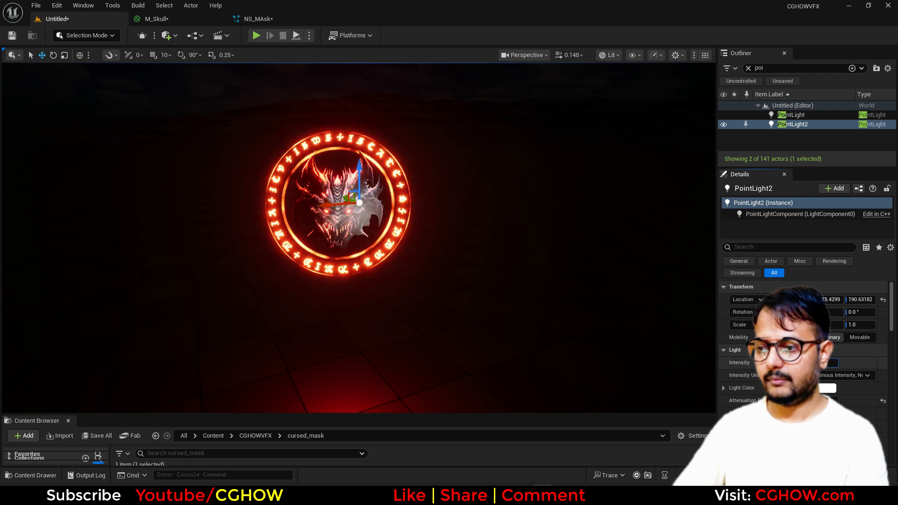
Check the mask's lighting from different viewpoints and delete PointLight2 from the level
right_click_drag(359, 238, 408, 214)
key("s")
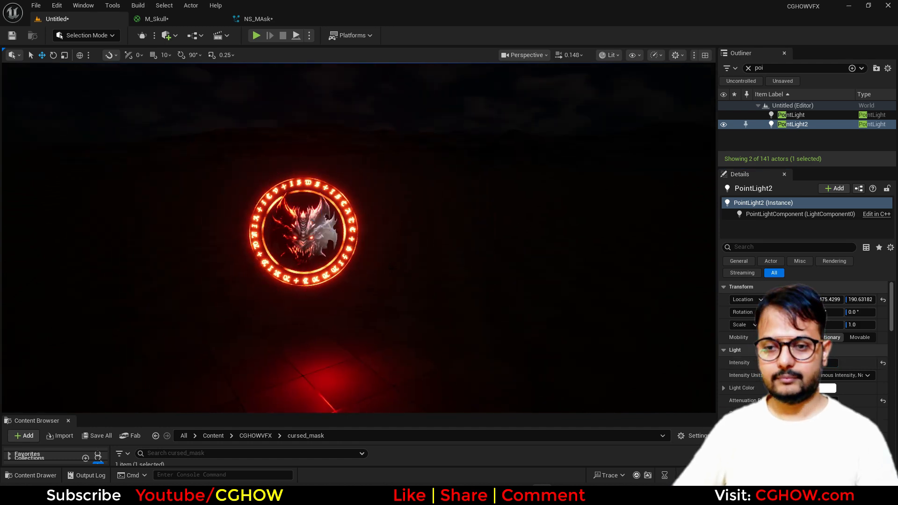
mouse_move(359, 238)
right_mouse_down()
mouse_move(300, 237)
mouse_move(296, 253)
mouse_move(431, 220)
mouse_move(304, 241)
mouse_move(365, 255)
mouse_move(375, 251)
mouse_move(326, 253)
mouse_move(346, 238)
mouse_move(297, 238)
mouse_move(374, 239)
mouse_move(299, 217)
mouse_move(402, 245)
mouse_move(492, 239)
mouse_move(379, 234)
mouse_move(354, 219)
mouse_move(377, 247)
mouse_move(333, 261)
mouse_move(357, 267)
mouse_move(347, 233)
right_mouse_up()
key("w")
key("s")
key("s")
key("w")
key("s")
key("d")
key("w")
key("a")
key("d")
key("s")
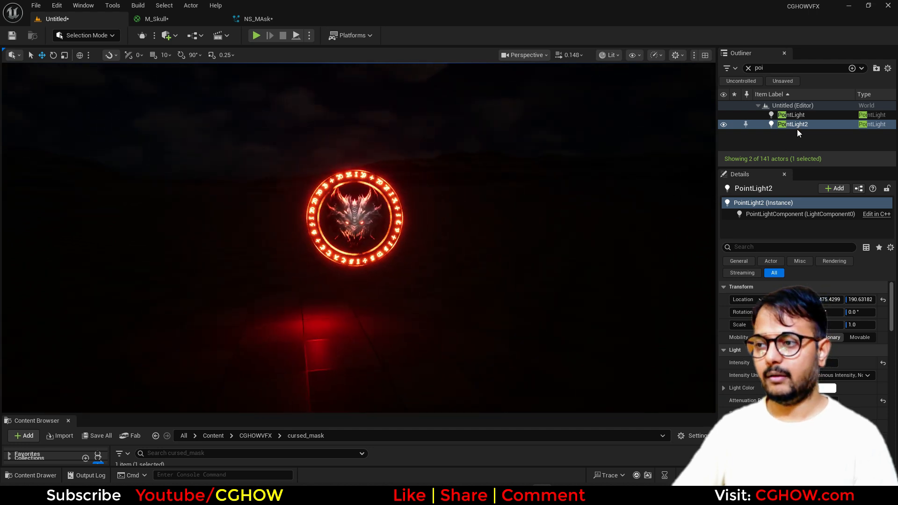
key("Delete")
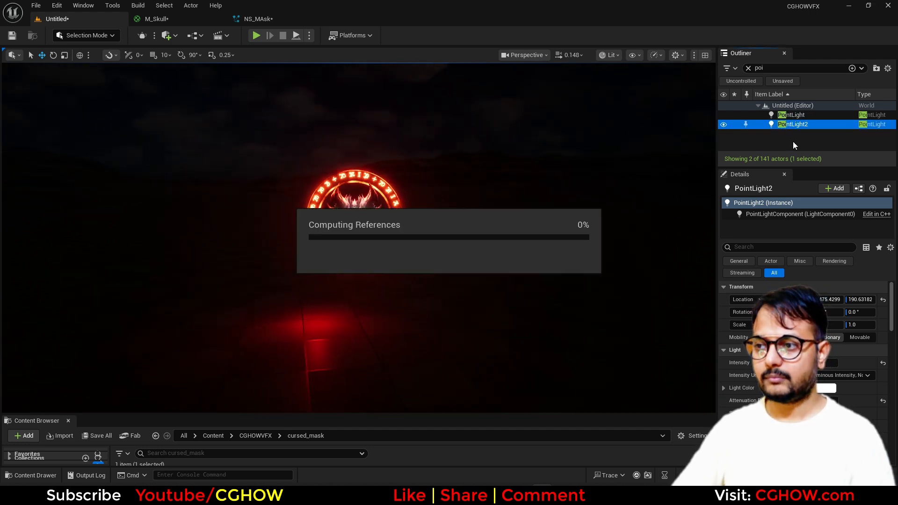
In M_Skull, move the upper Multiply node lower and connect the texture's RGB output directly to Base Color
left_click(258, 19)
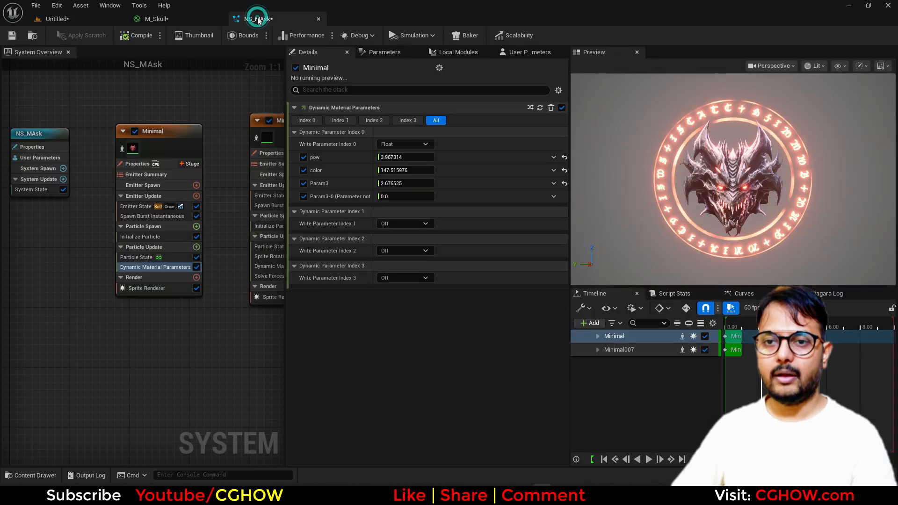
right_click_drag(211, 99, 186, 104)
left_click(169, 19)
right_click_drag(567, 211, 565, 374)
left_click(526, 157)
left_click_drag(528, 159, 567, 218)
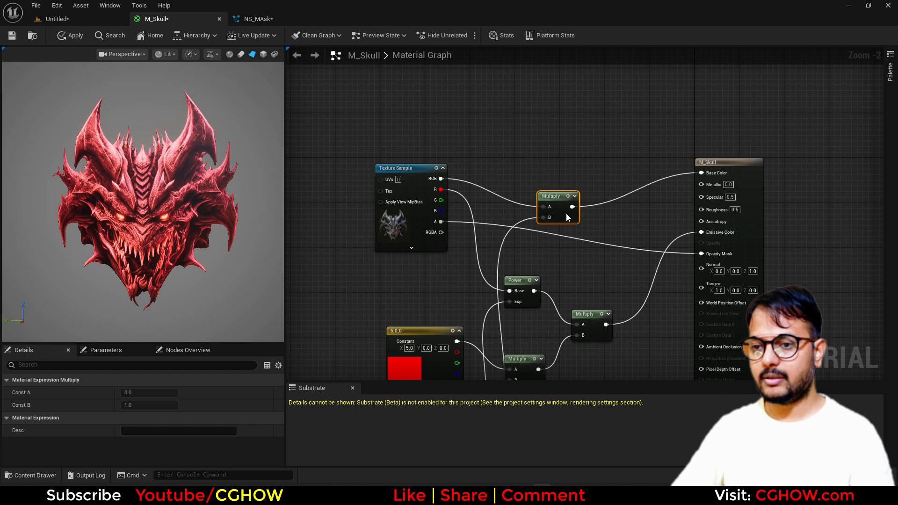
left_click_drag(441, 178, 701, 173)
Combine the texture Multiply and the glow Multiply with an Add node into Emissive Color, then apply and close M_Skull
right_click_drag(596, 222, 563, 177)
key("a")
left_click(568, 162)
left_click_drag(573, 276, 540, 159)
left_click_drag(593, 176, 670, 185)
left_click(74, 35)
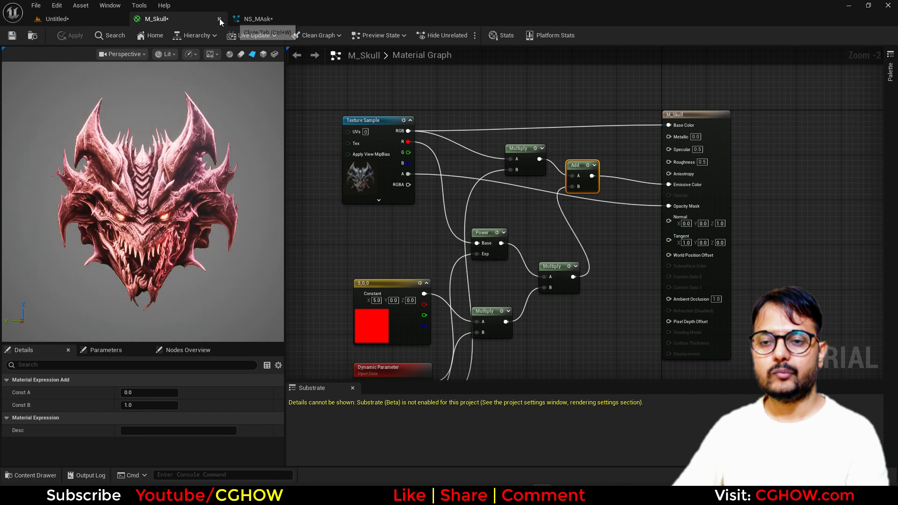
left_click(220, 19)
Set the Minimal emitter's Param3 to 0.5 in NS_MAsk and inspect the mask in the level
left_click(158, 19)
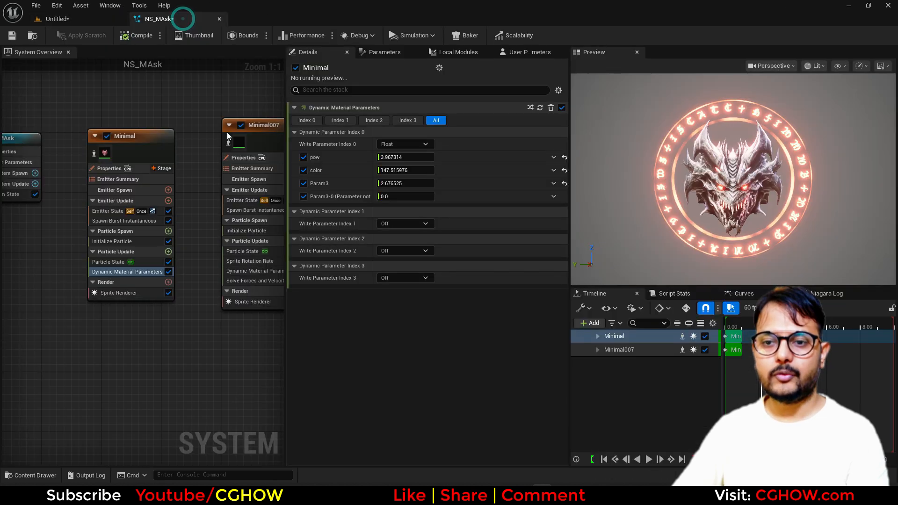
left_click(406, 183)
type("0.5")
key("Return")
left_click(83, 19)
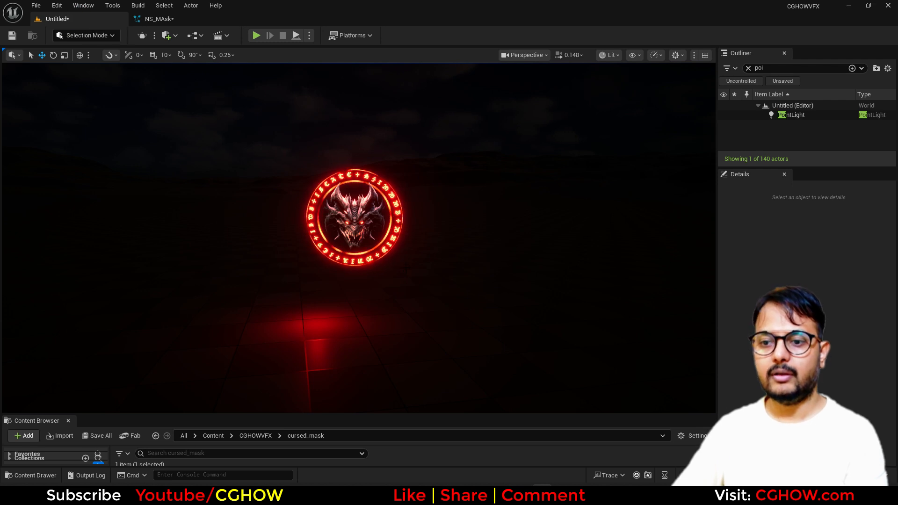
scroll(407, 271, "up", 5)
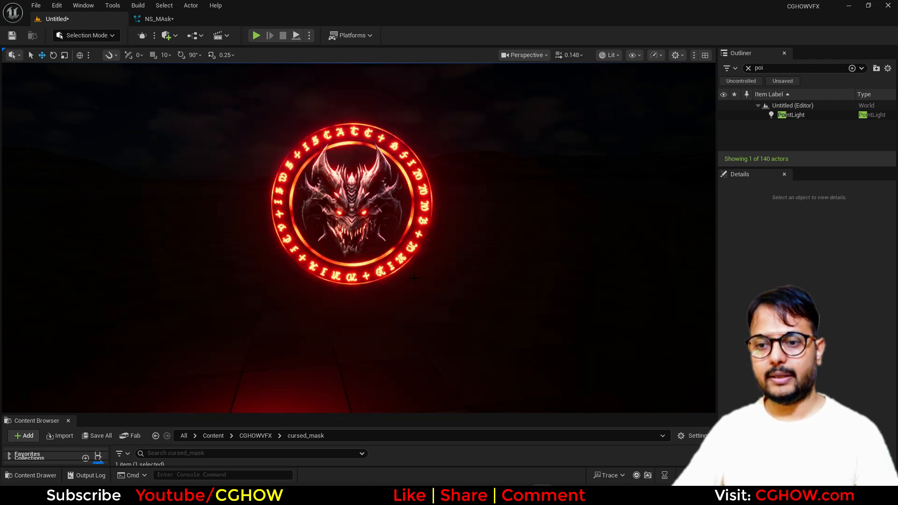
scroll(414, 277, "down", 4)
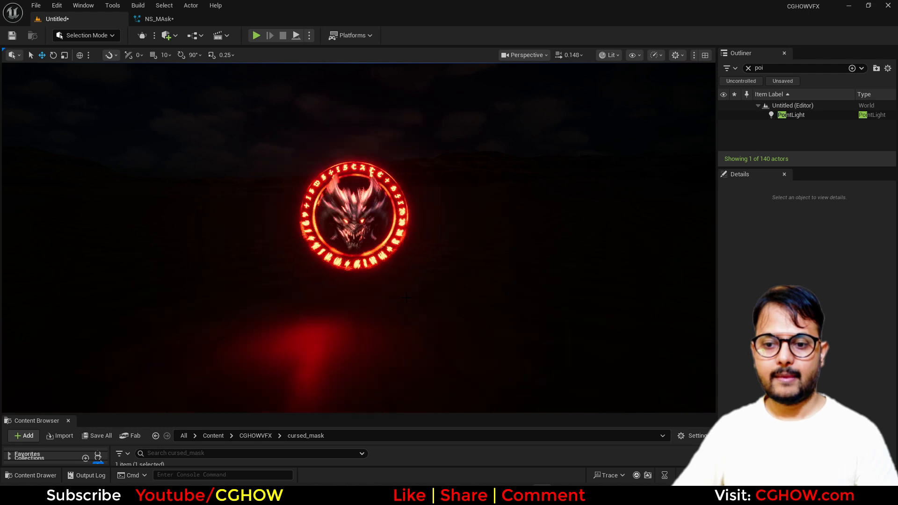
Lower the NS_MAsk actor in the level to Z about 140.29
left_click(791, 115)
mouse_move(273, 310)
left_mouse_down()
mouse_move(345, 308)
mouse_move(281, 305)
left_mouse_up()
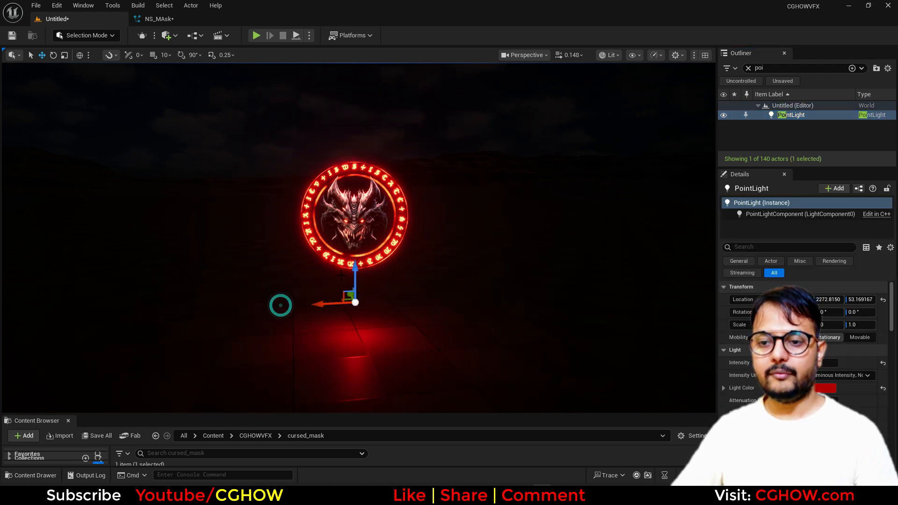
left_click(357, 215)
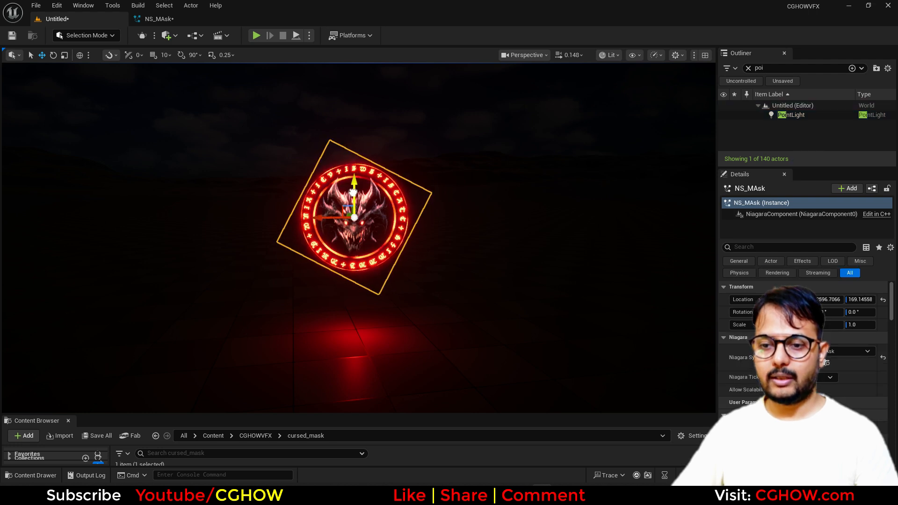
left_click_drag(357, 215, 357, 202)
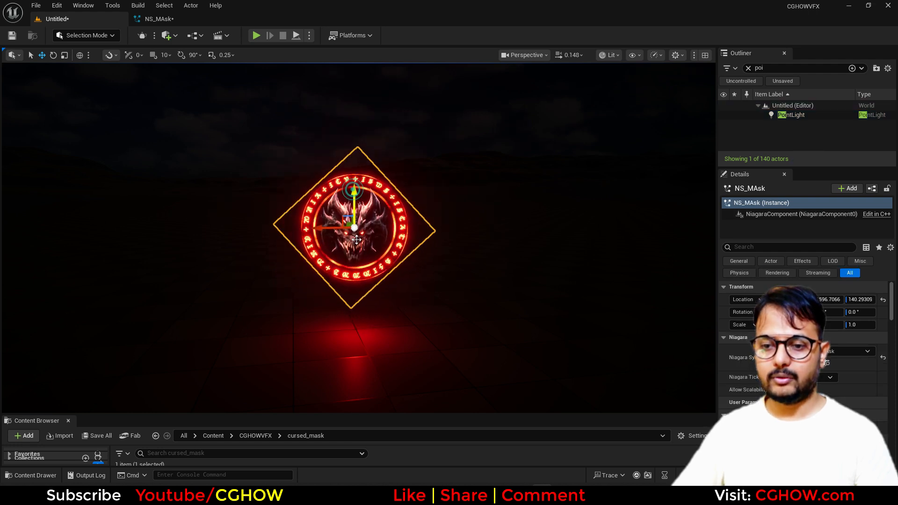
Reset the locations of NS_MAsk and PointLight to the origin, and raise PointLight to Z about 83.28
left_click(883, 299)
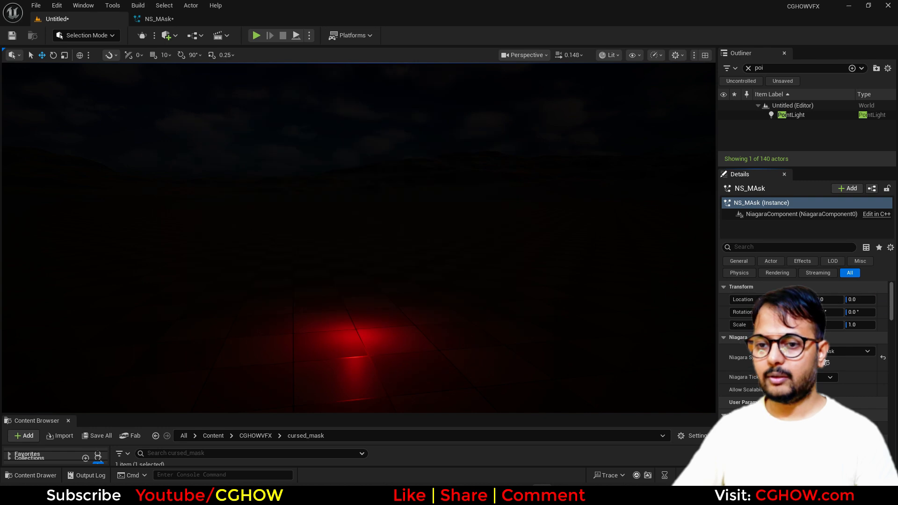
left_click(791, 115)
left_click(883, 299)
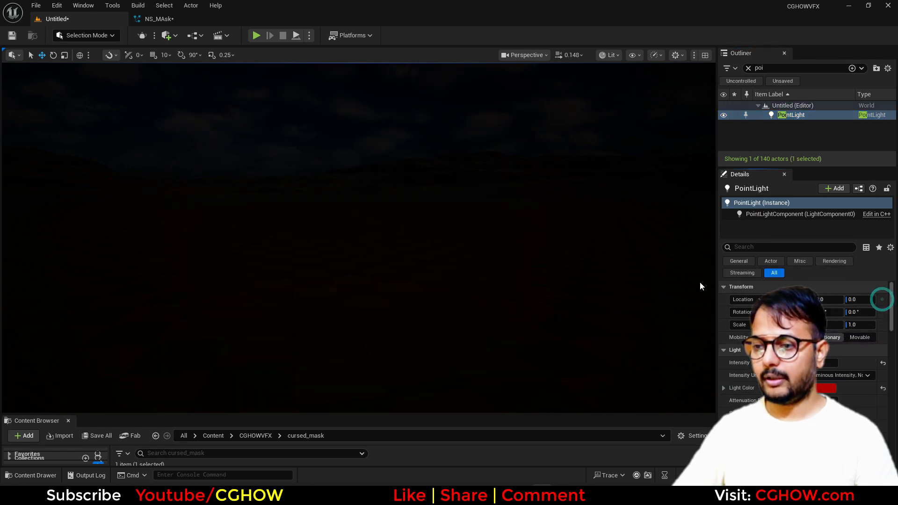
key("f")
scroll(381, 250, "down", 3)
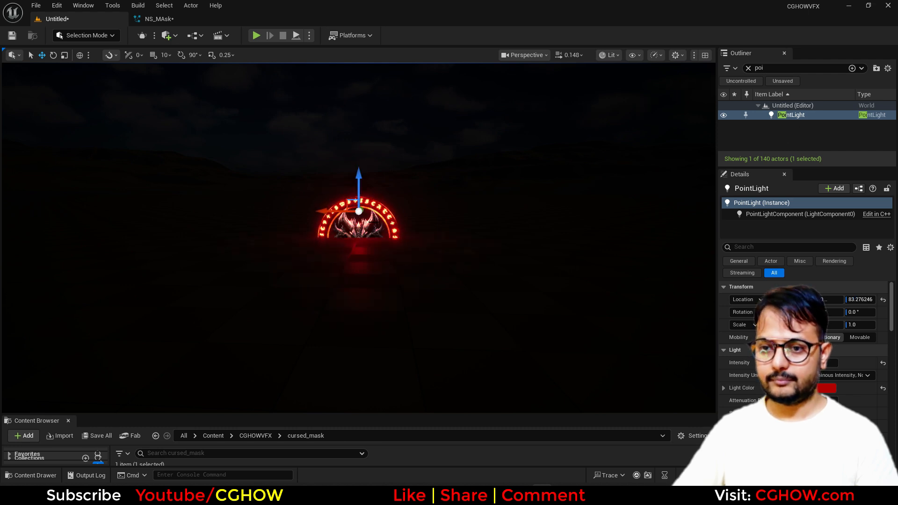
Raise the NS_MAsk actor above the floor to Z about 158.16 and view it close up
left_click(370, 201)
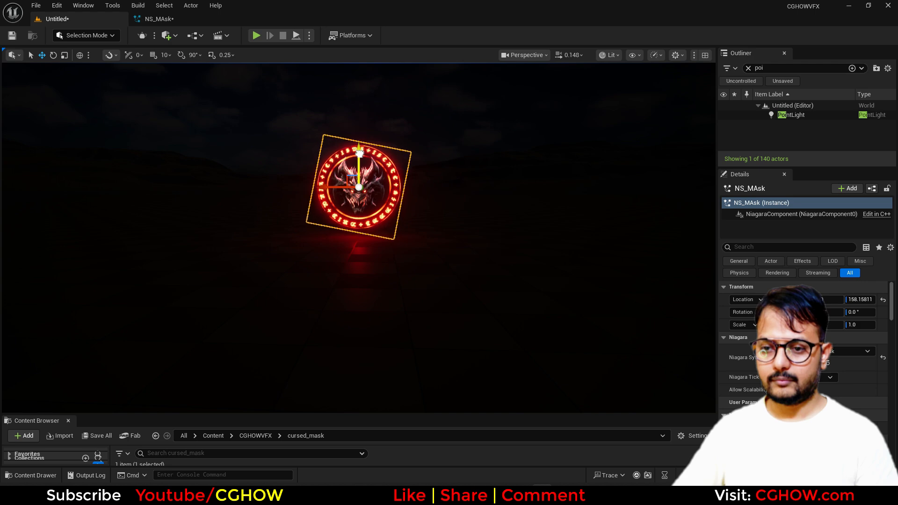
scroll(358, 187, "up", 8)
right_click(357, 162)
type("g")
left_click(361, 282)
right_click(327, 165)
left_click(338, 283)
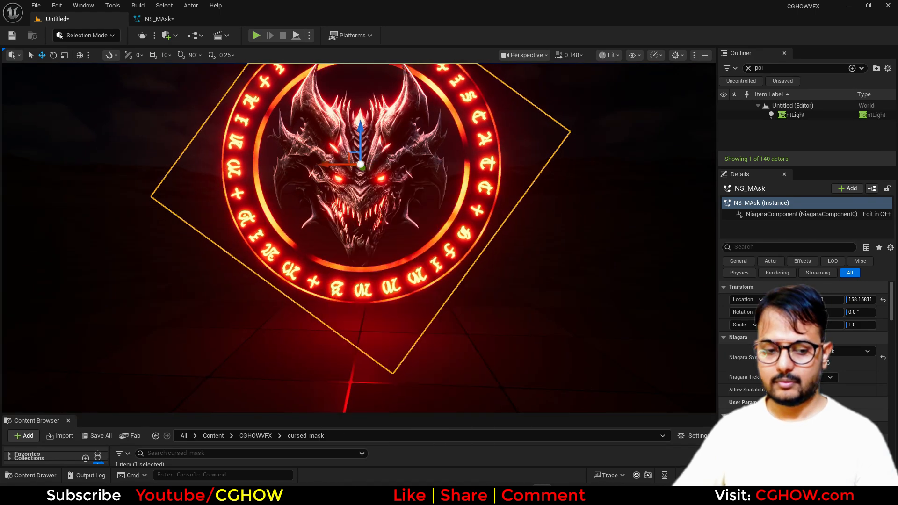
Raise the NS_MAsk actor higher above the floor to Z about 209.09
right_click(263, 272)
type("g")
right_click_drag(432, 186, 420, 188)
key("g")
scroll(432, 185, "down", 5)
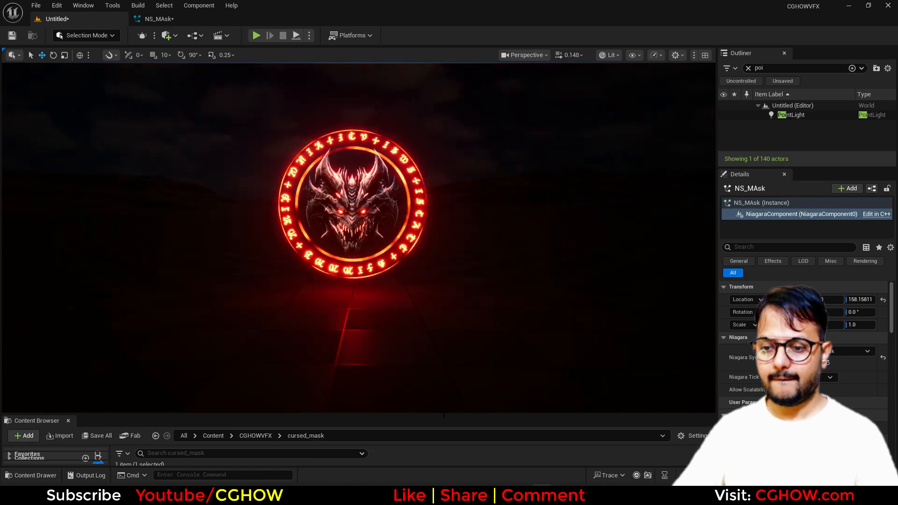
left_click_drag(443, 414, 448, 473)
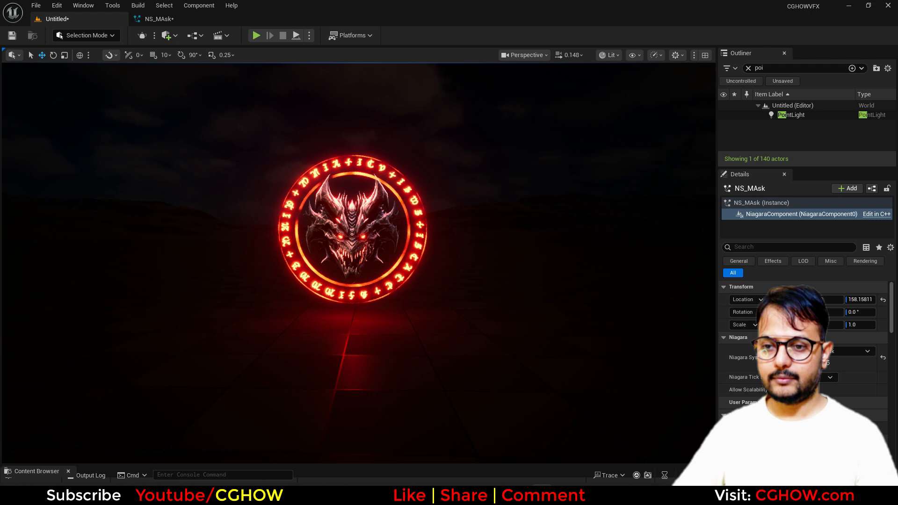
key("g")
left_click_drag(353, 209, 349, 170)
key("g")
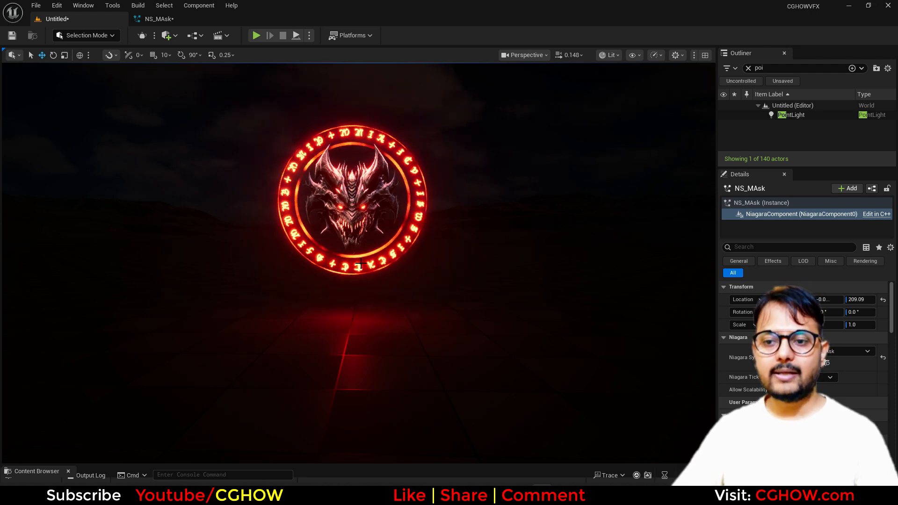
Open the M_smoke_subUV material from the StarterContent/Particles/Materials folder
left_click_drag(257, 465, 277, 238)
left_click_drag(105, 345, 55, 330)
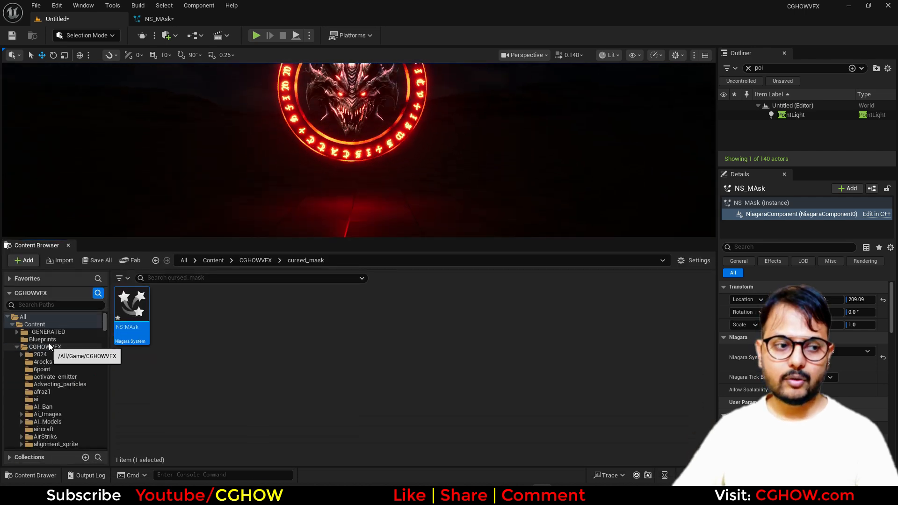
left_click(36, 325)
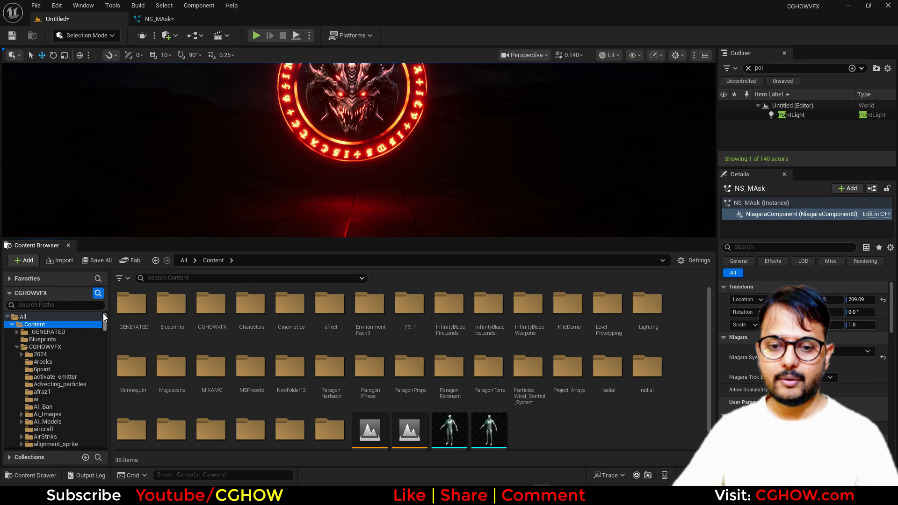
scroll(104, 318, "down", 10)
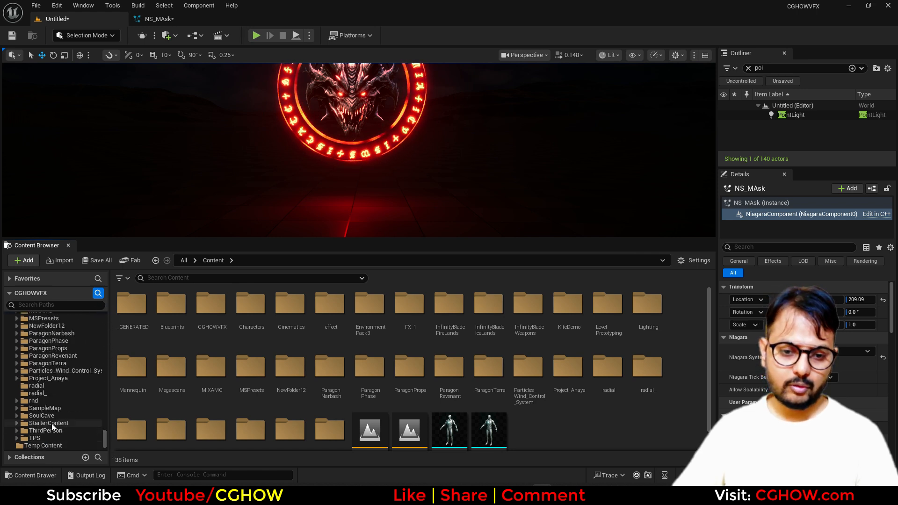
left_click(50, 423)
double_click(369, 309)
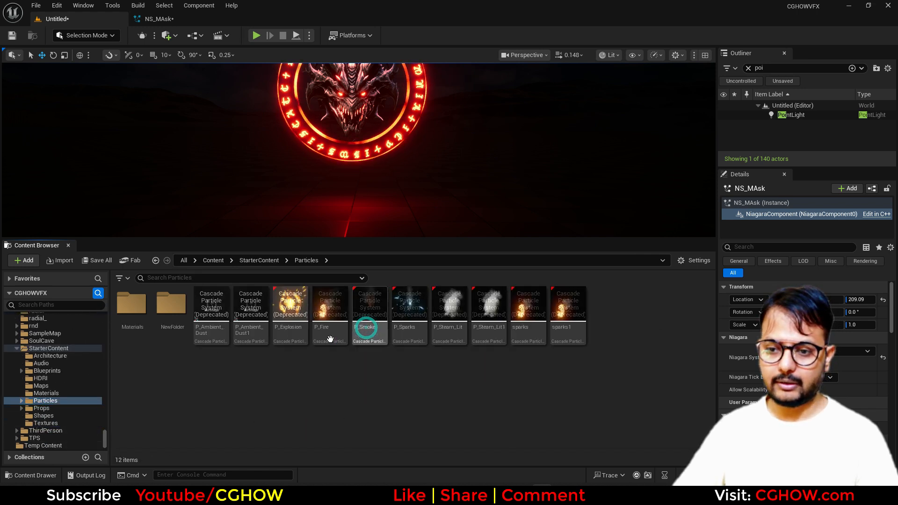
double_click(132, 307)
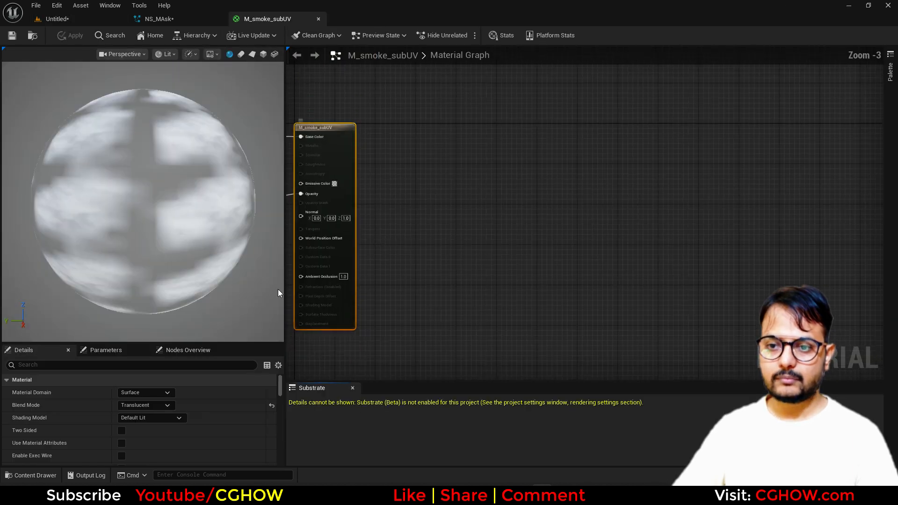
Examine the node graph of M_smoke_subUV, including its Particle Color node, and locate the material asset in its content folder
right_click_drag(388, 290, 602, 290)
scroll(603, 290, "down", 2)
right_click_drag(427, 307, 536, 306)
right_click(577, 306)
left_click(422, 222)
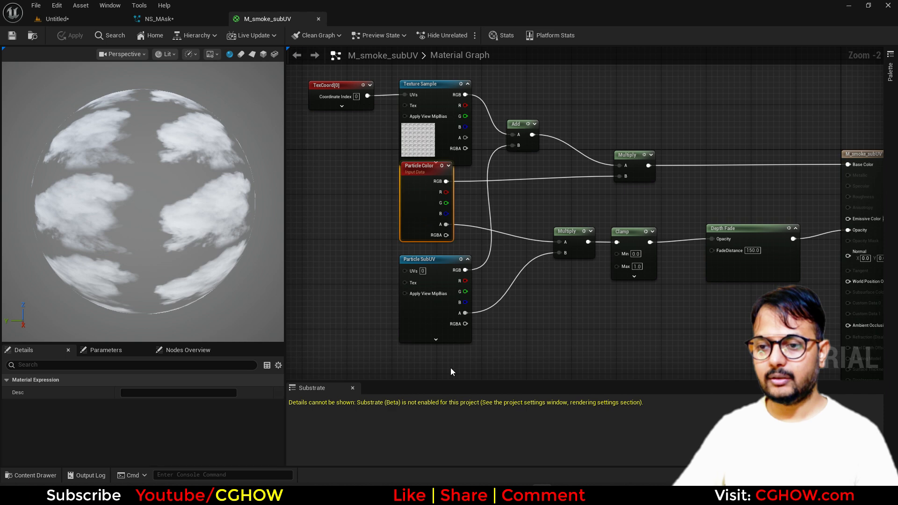
left_click(42, 36)
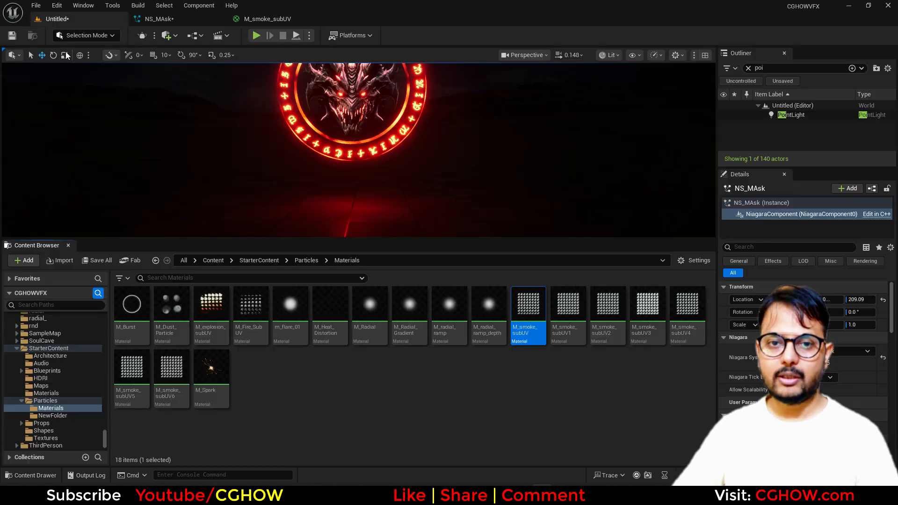
Add a minimal emitter to the NS_MAsk system beside Minimal007 and give it a Spawn Rate module set to 20
left_click(170, 19)
right_click_drag(182, 322, 15, 324)
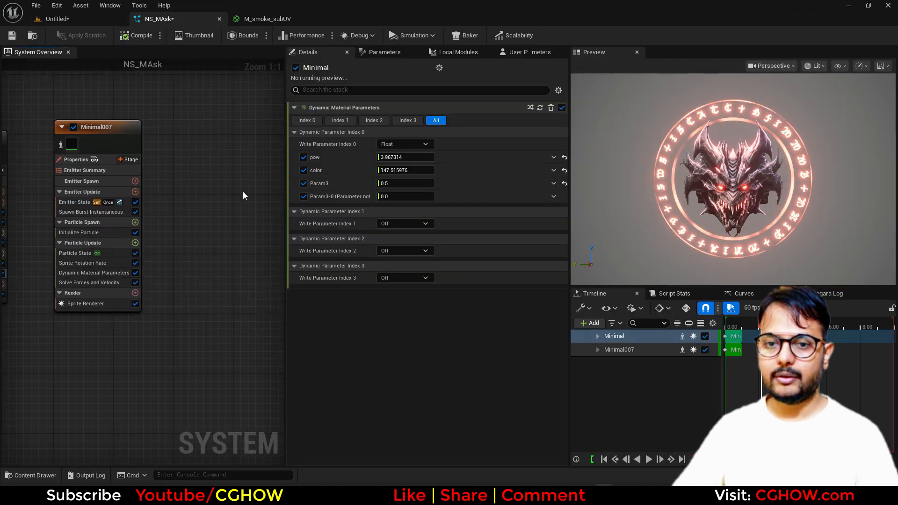
right_click(210, 122)
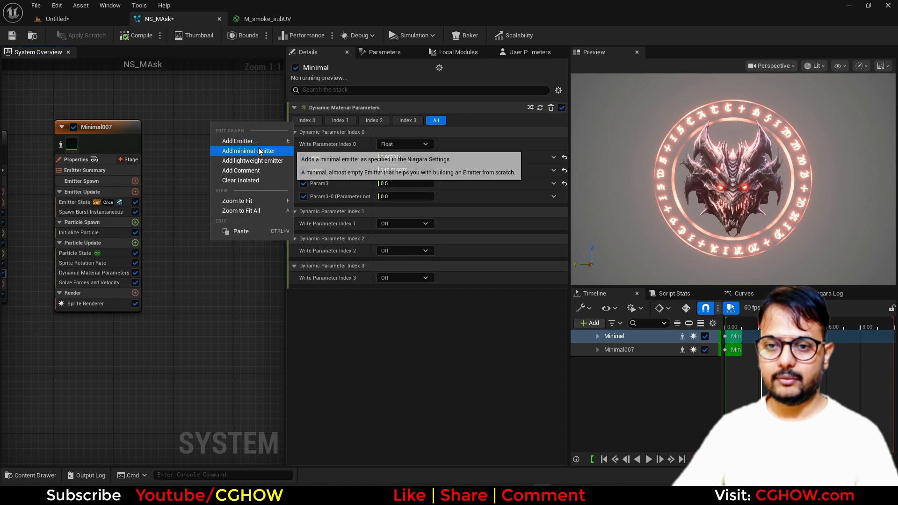
left_click(255, 151)
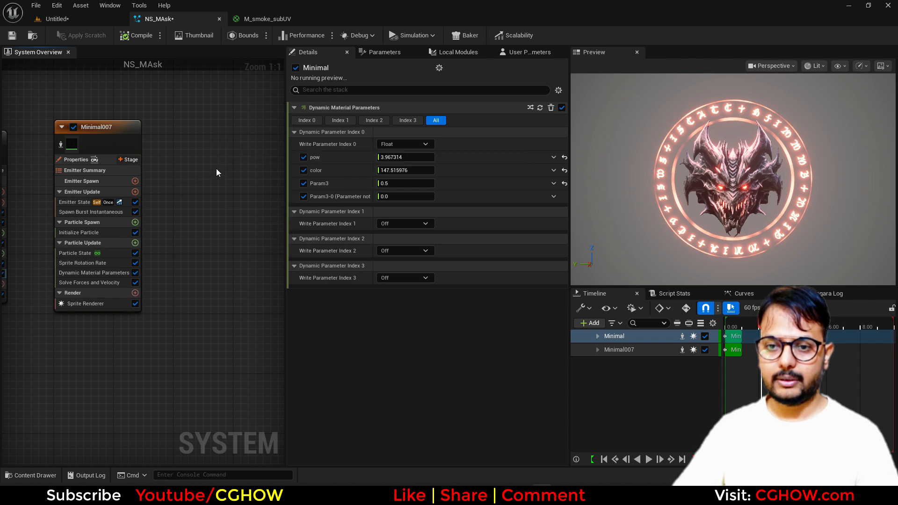
left_click(176, 256)
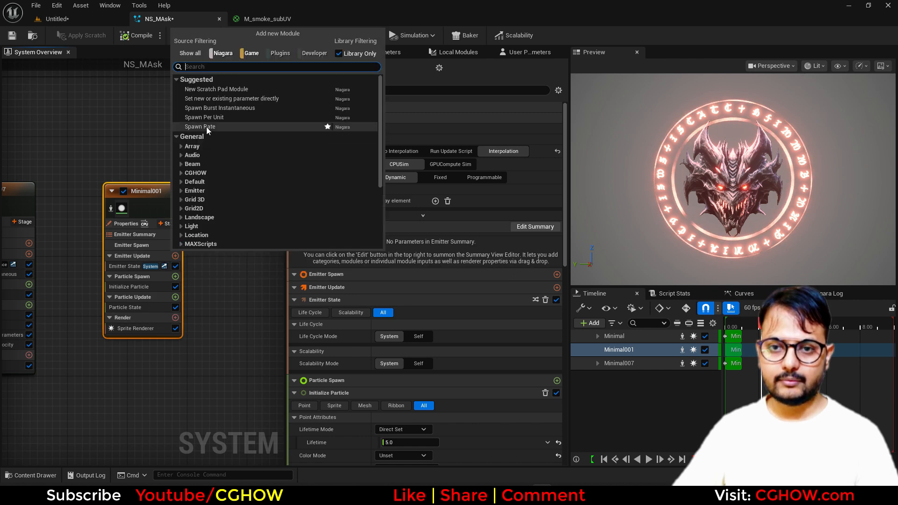
left_click(201, 127)
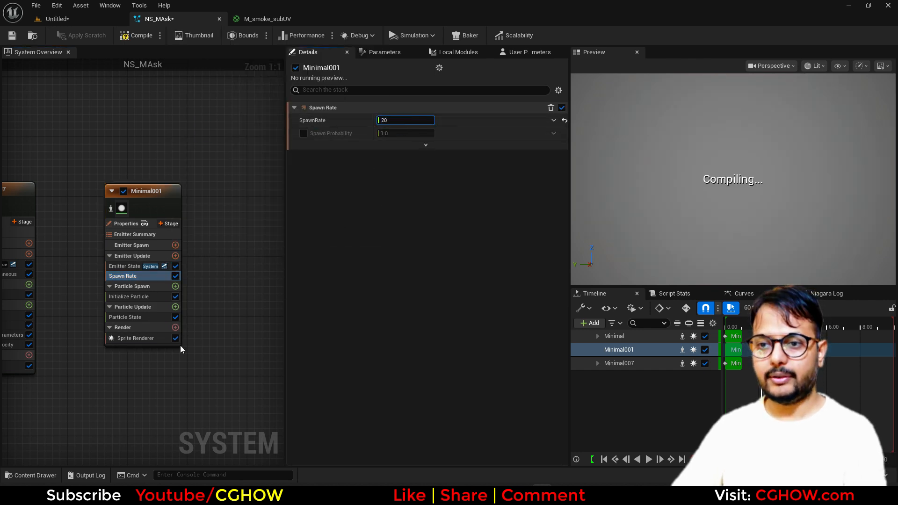
Add a Shape Location module to the Minimal001 emitter using a Cylinder with height 0 and radius 200
left_click(175, 286)
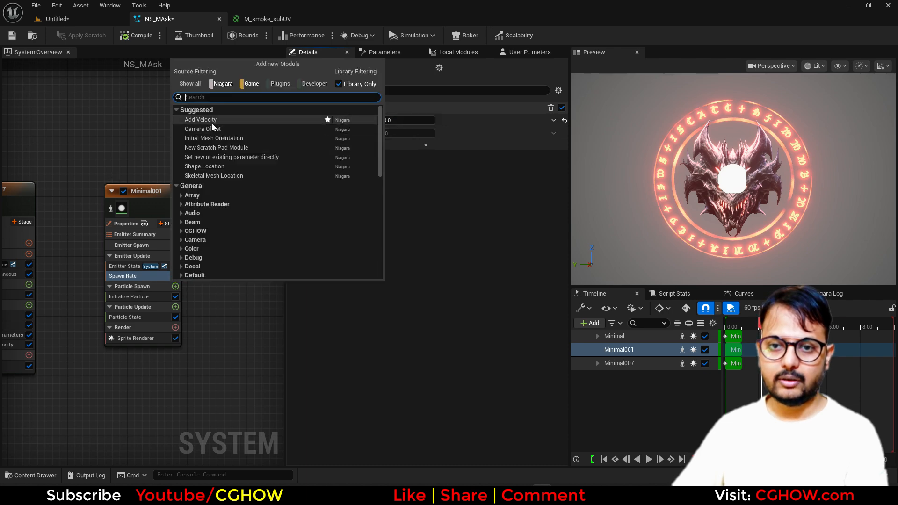
left_click(365, 166)
left_click(405, 145)
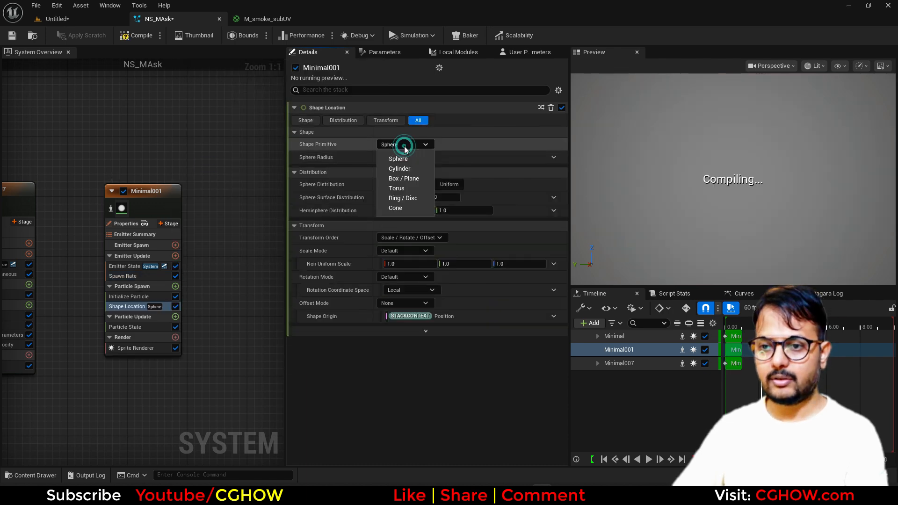
left_click(400, 169)
left_click(403, 159)
type("00.0")
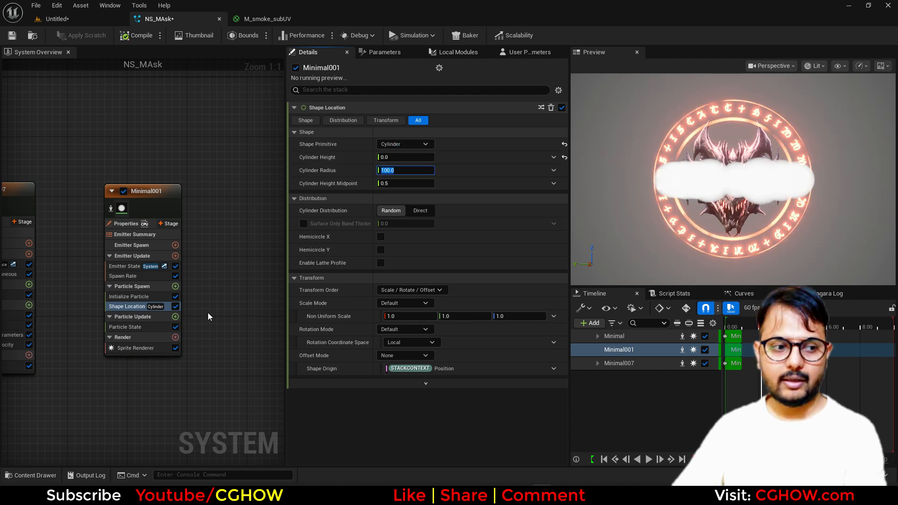
type("200")
key("Return")
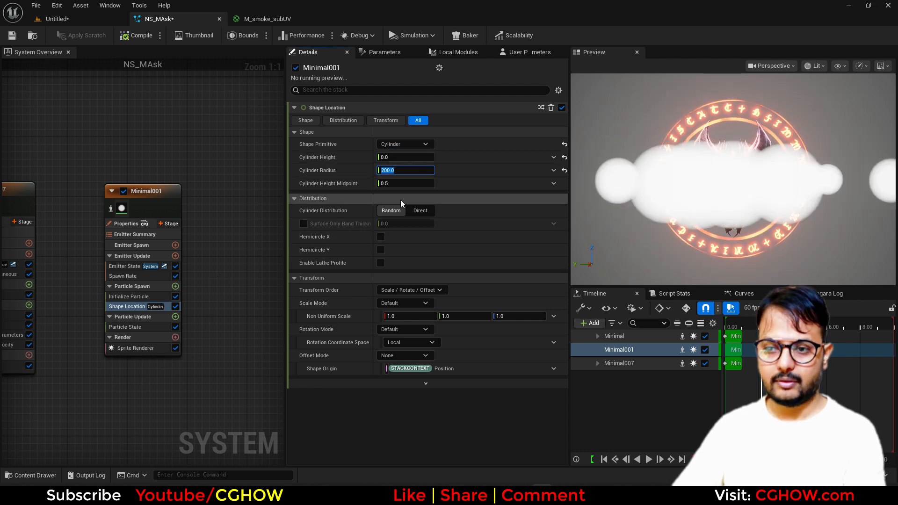
scroll(702, 213, "down", 6)
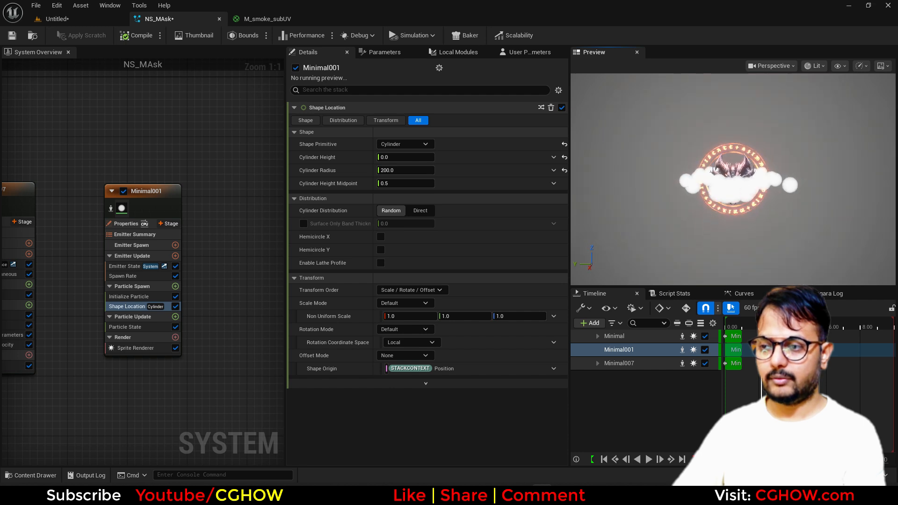
Assign M_smoke_subUV to Minimal001's Sprite Renderer, with Sub Image Size 8 by 8 and Sub UV blending enabled
right_click_drag(177, 396, 220, 379)
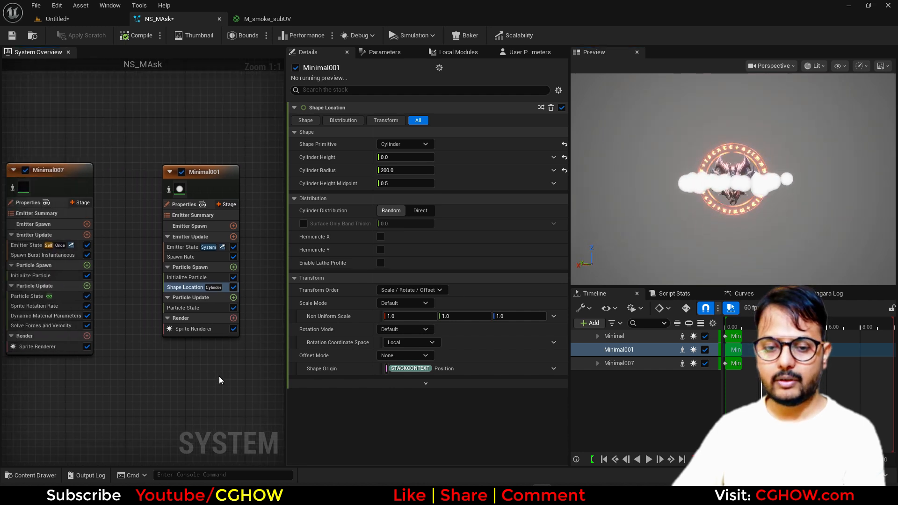
left_click(189, 329)
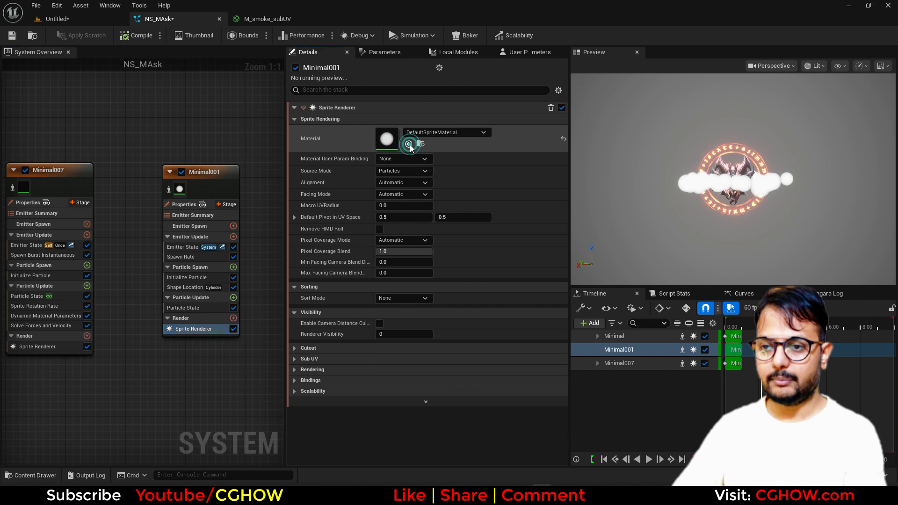
left_click(307, 358)
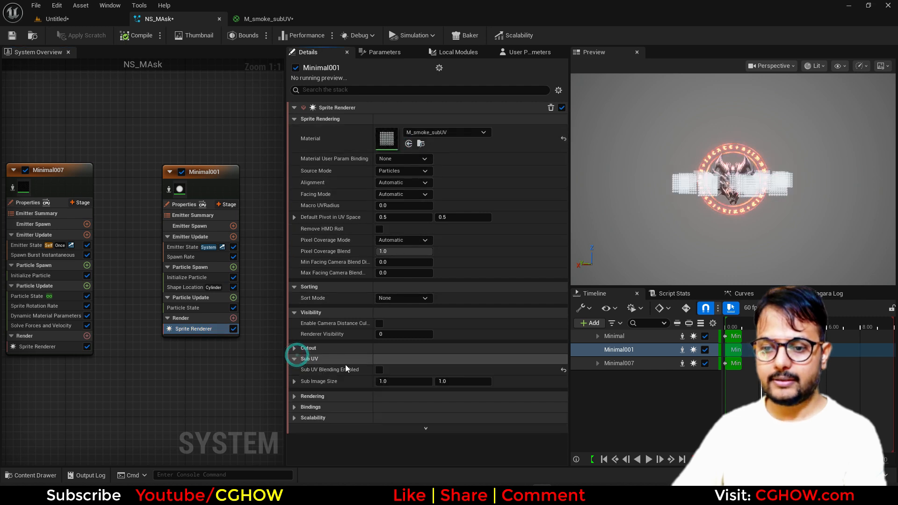
key("Return")
left_click(455, 385)
left_click(447, 416)
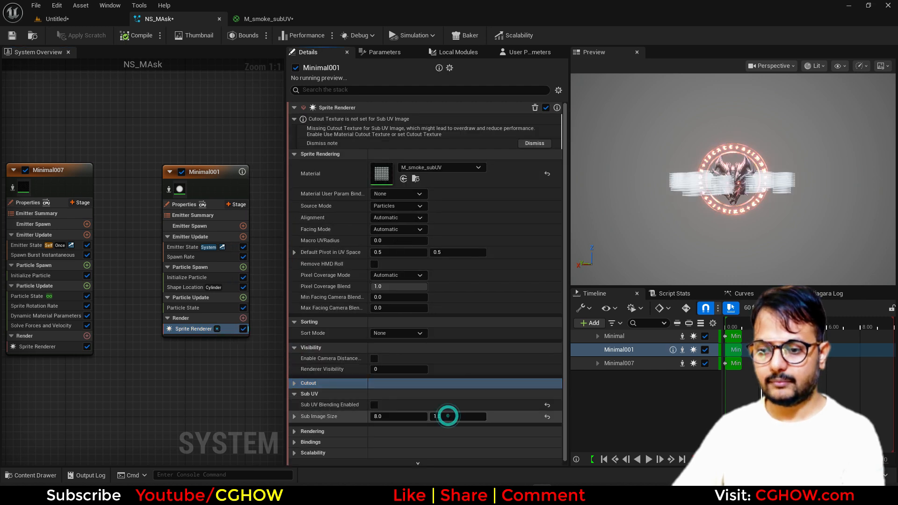
type("8")
key("Return")
left_click(372, 403)
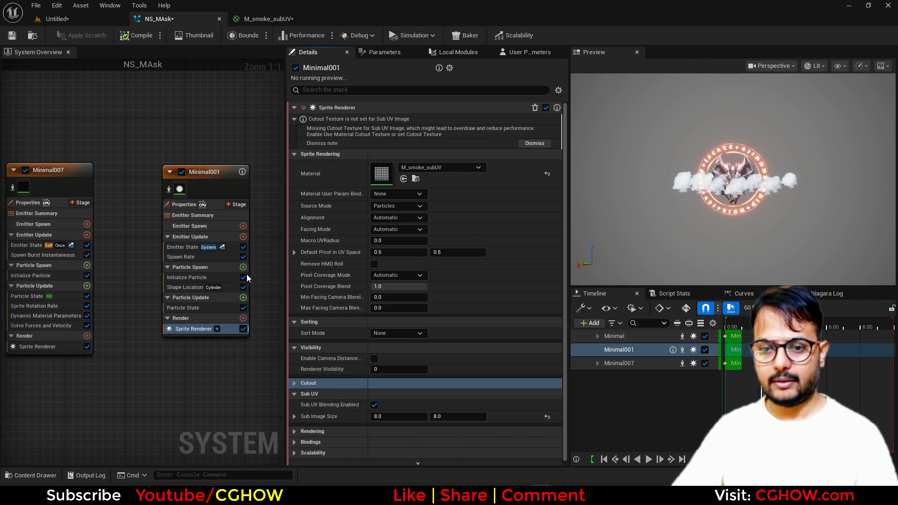
Add a Sub UVAnimation module to Minimal001's Particle Update stage and link it to the Sprite Renderer
left_click(243, 298)
type("anim")
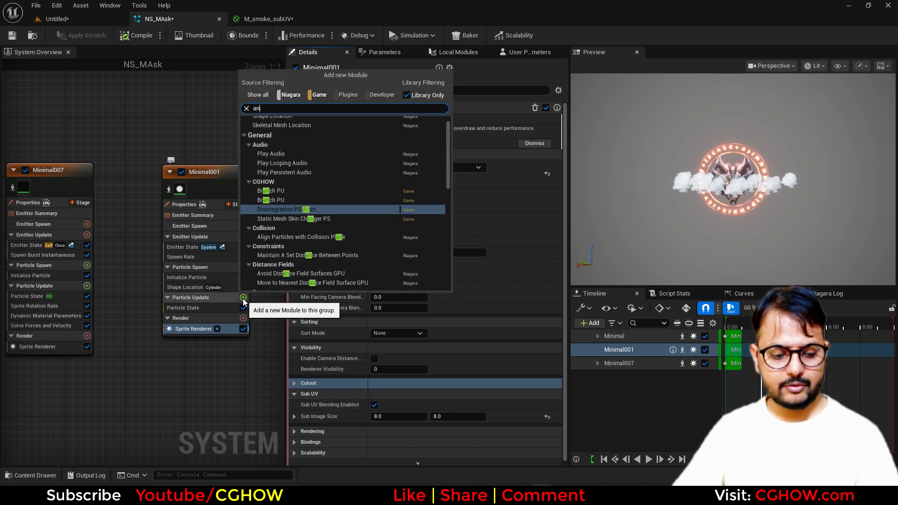
left_click(282, 149)
left_click(410, 237)
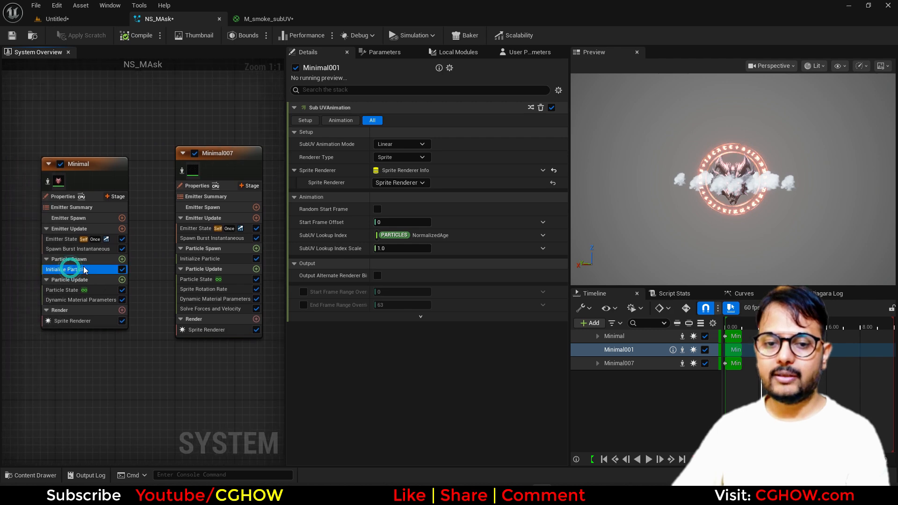
Enable Position Offset in Initialize Particle for Minimal and Minimal007, raising the skull along Z and setting the ring's Z offset to 200
left_click(71, 270)
left_click(311, 197)
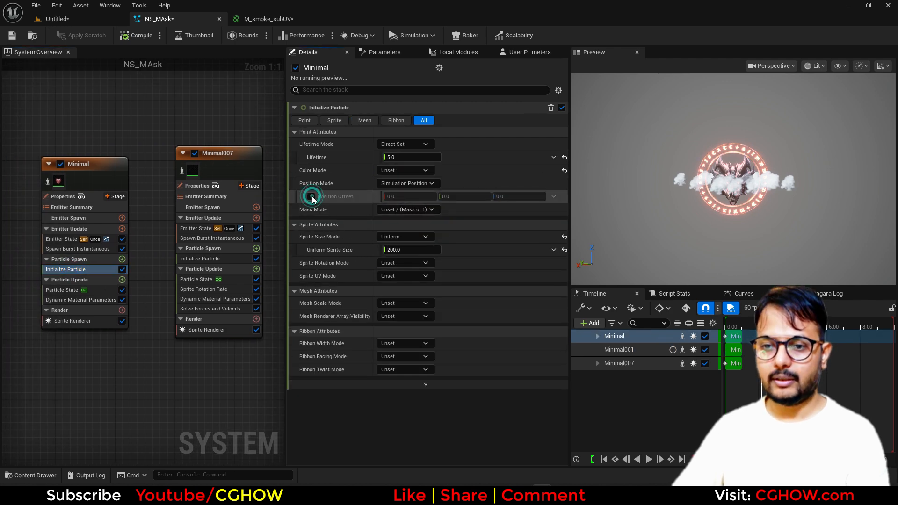
left_click(498, 196)
left_click(196, 259)
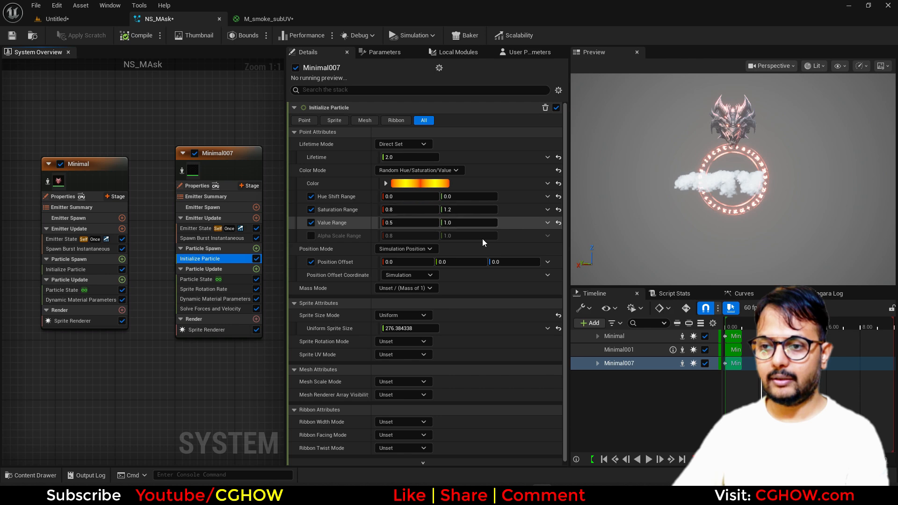
left_click(511, 266)
type("200")
key("Return")
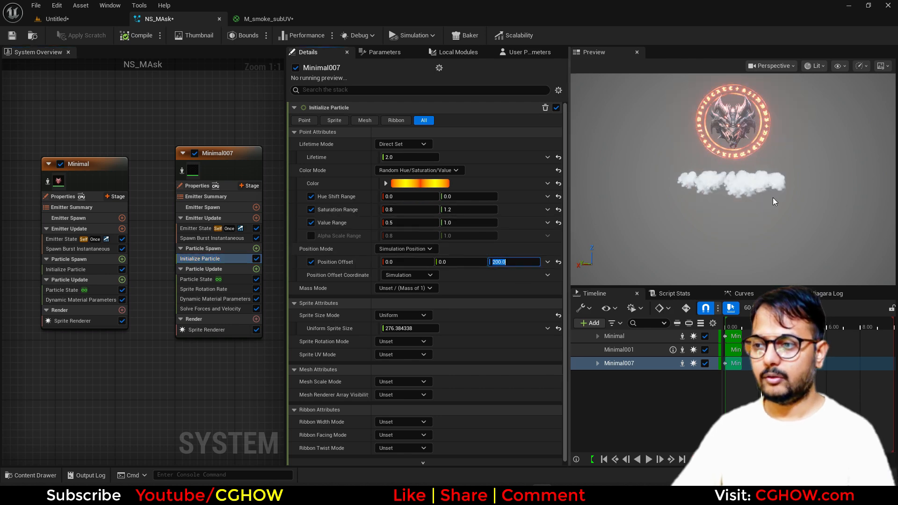
left_click_drag(761, 217, 761, 238)
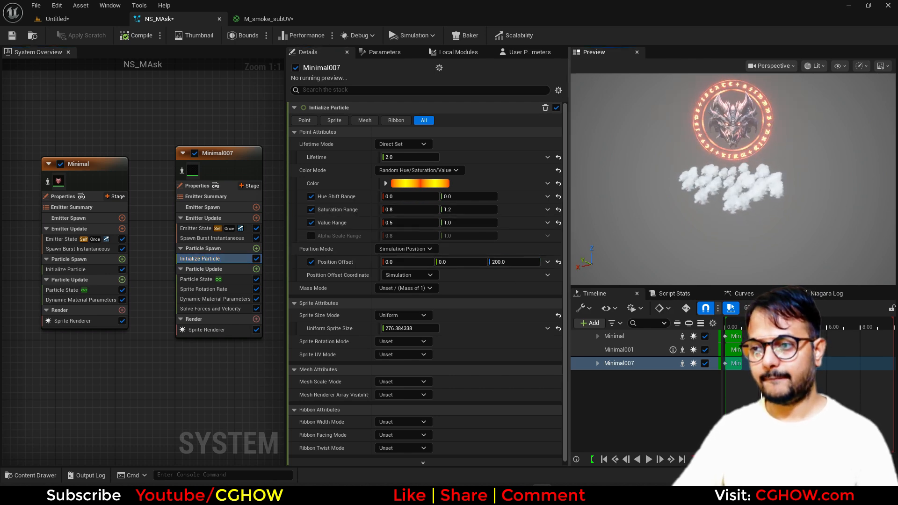
Clear the actor search filter in the level and lower the NS_MAsk actor to Z about 17.71
left_click(57, 19)
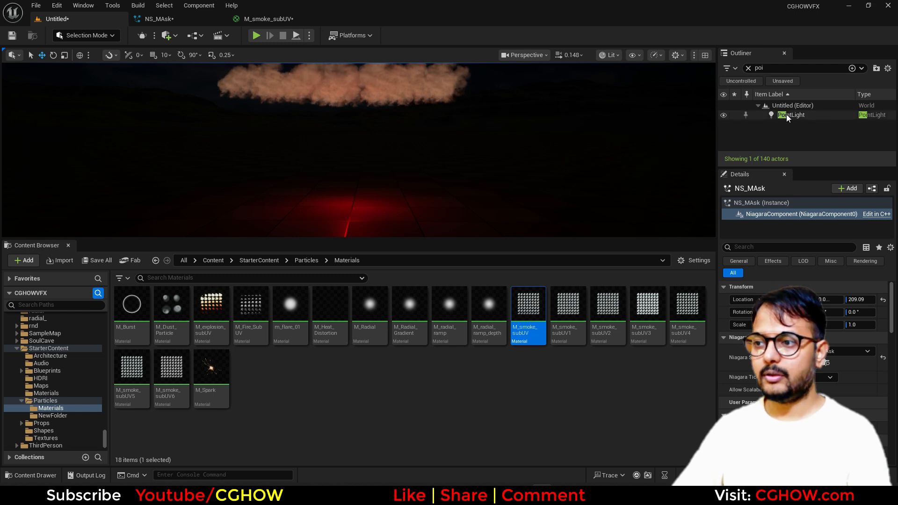
left_click(749, 68)
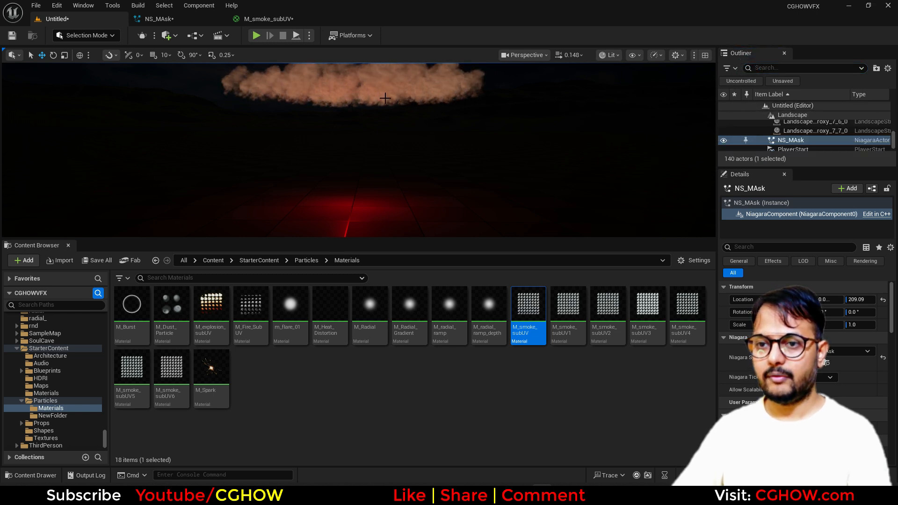
scroll(375, 100, "down", 5)
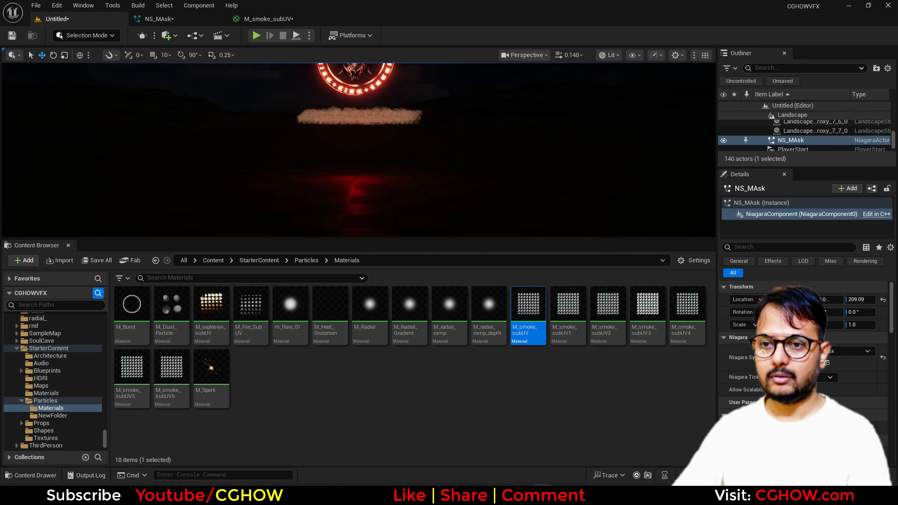
key("g")
left_click_drag(356, 84, 356, 141)
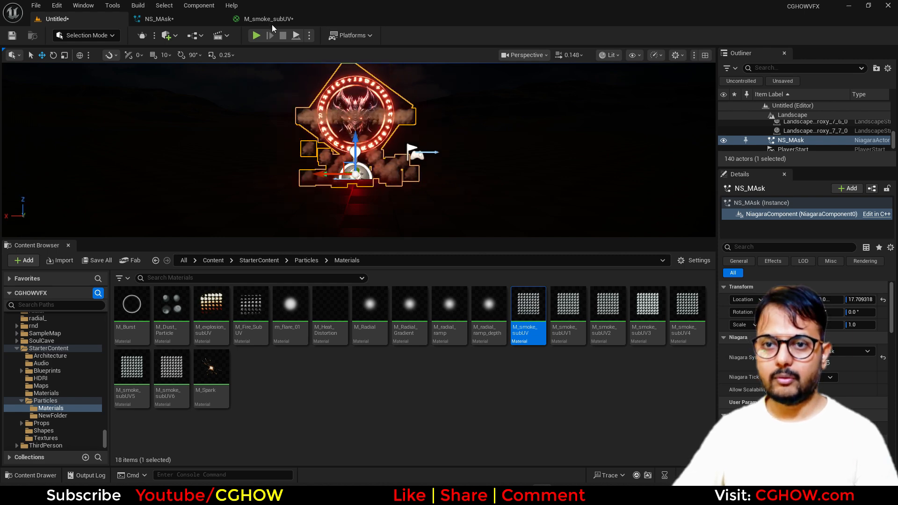
Enable Local Space in Minimal001's Emitter Properties in the NS_MAsk system
left_click(271, 19)
left_click(156, 19)
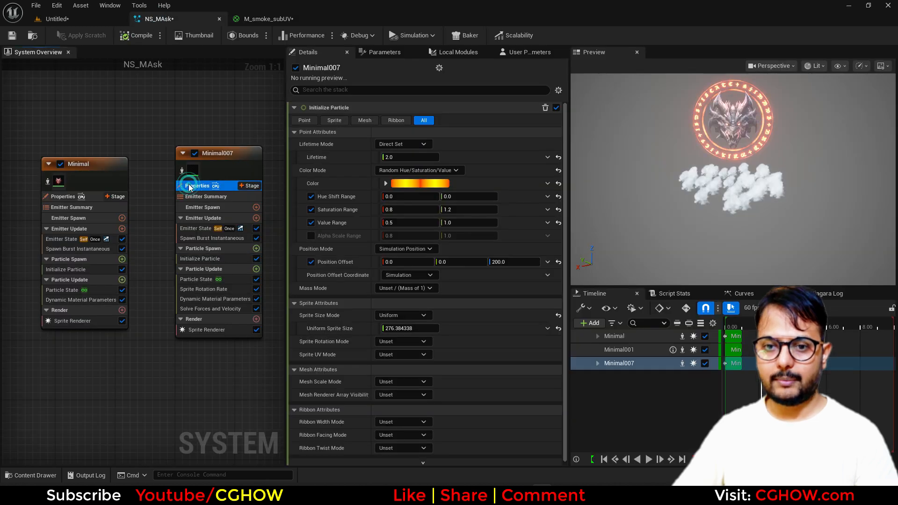
right_click_drag(197, 126, 2, 113)
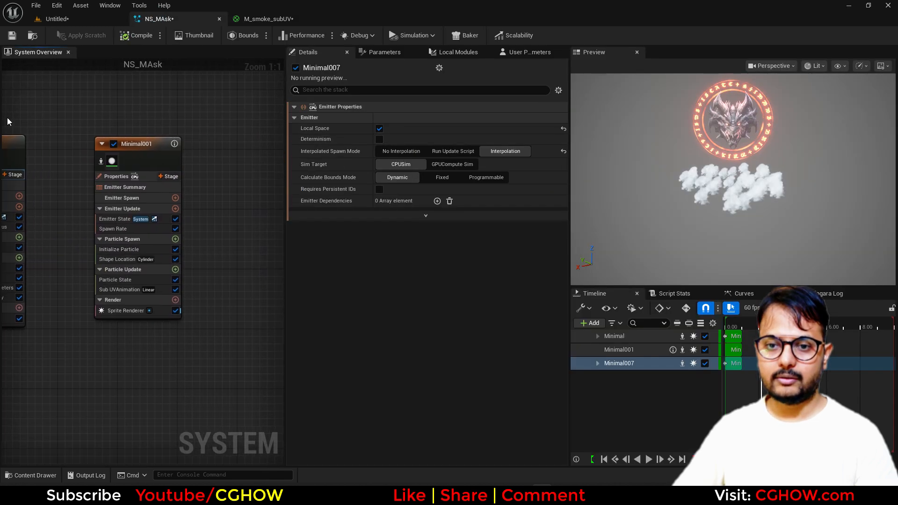
left_click(115, 179)
left_click(376, 129)
Raise the NS_MAsk actor in the level to Z about 25.54, enlarge the viewport and frame the effect with editor icons hidden
left_click(108, 18)
left_click_drag(354, 140, 354, 137)
left_click_drag(424, 238, 427, 310)
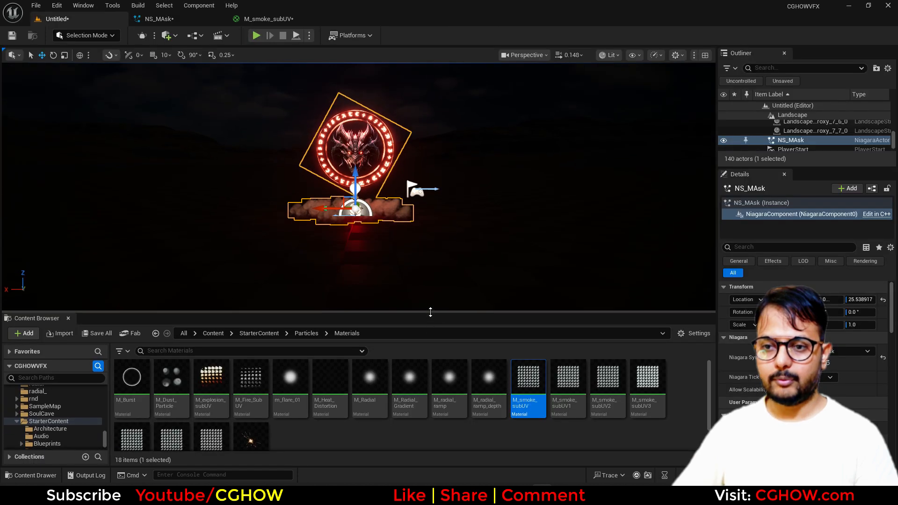
key("f")
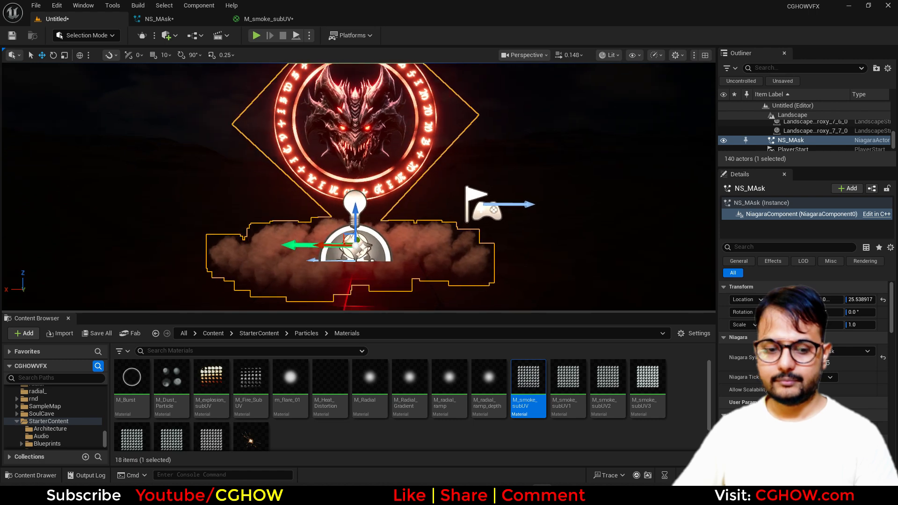
key("g")
right_click(359, 171)
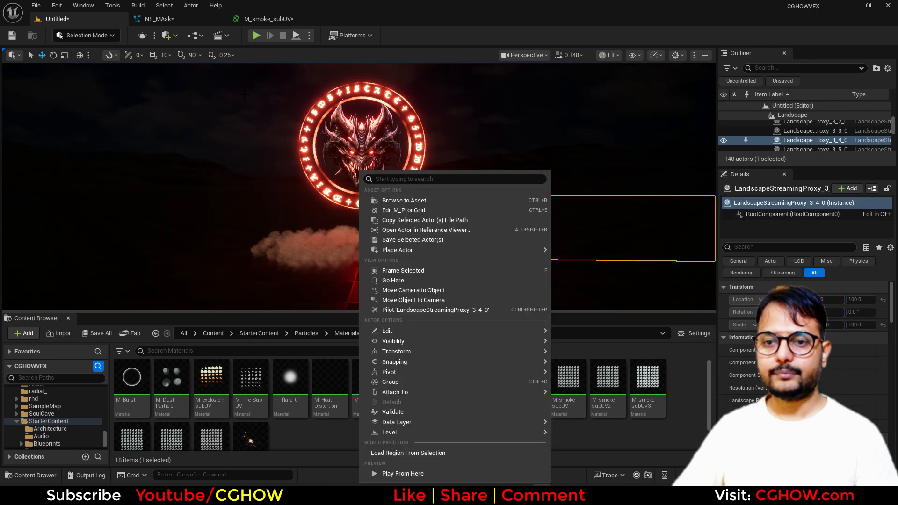
Close the M_smoke_subUV material and set Minimal001's Initialize Particle color mode to Random Hue/Saturation/Value with a red color
left_click(265, 18)
left_click(316, 18)
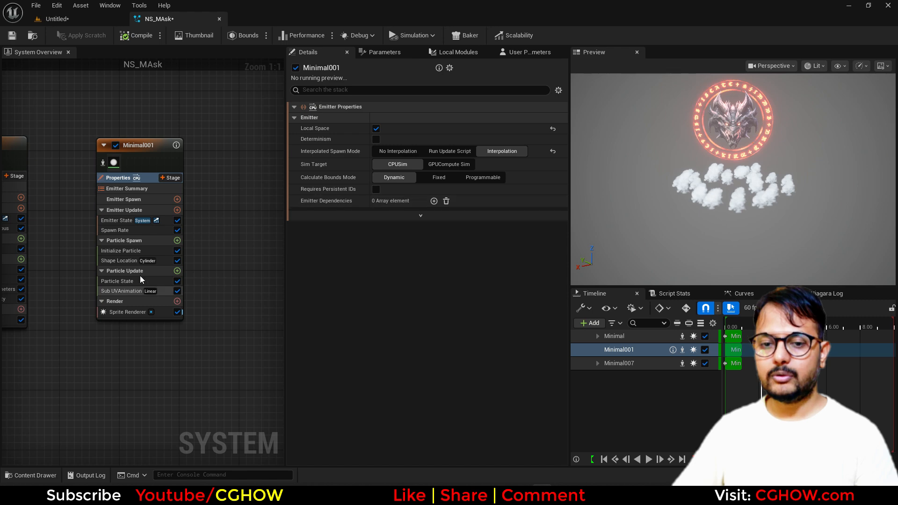
left_click(133, 251)
left_click(400, 171)
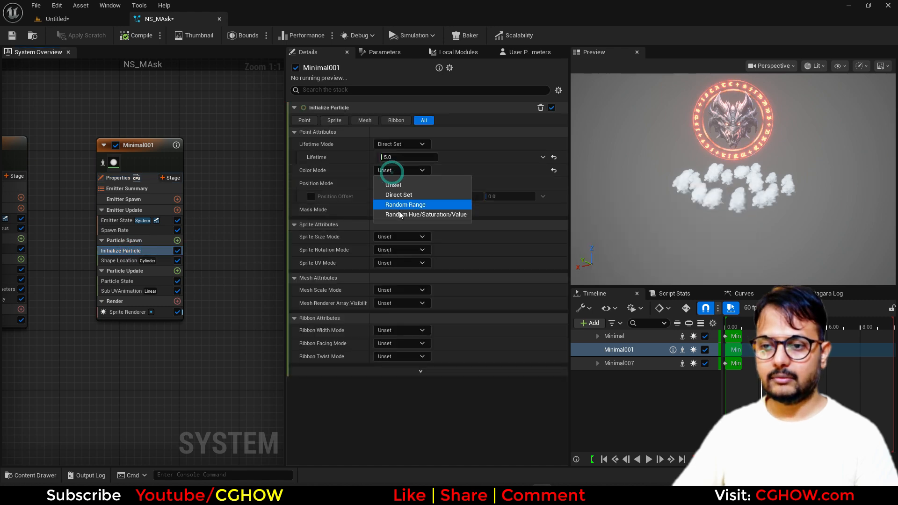
left_click(407, 216)
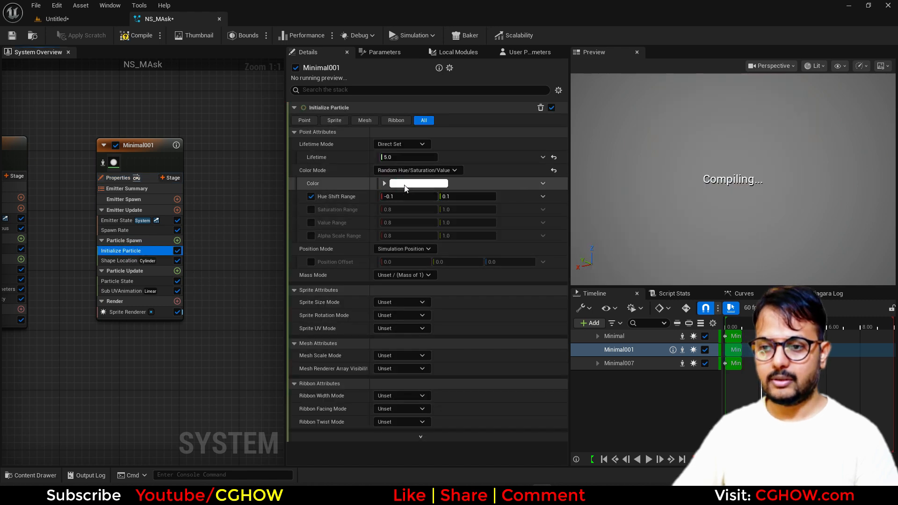
left_click(418, 183)
left_click_drag(541, 326, 581, 328)
left_click(555, 414)
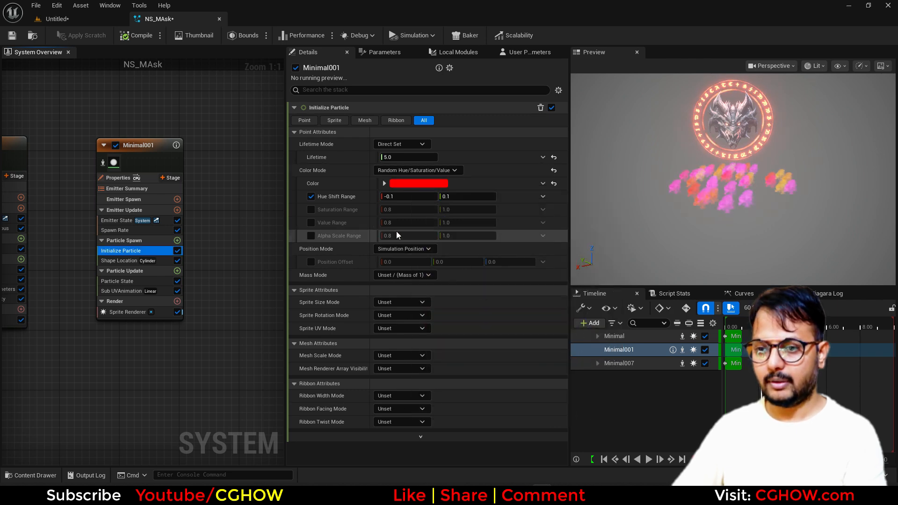
Set Minimal001's Hue Shift Range to 0.0–0.0 and enable Value Range from 0.2 to 0.6
left_click_drag(416, 195, 457, 196)
left_click(412, 223)
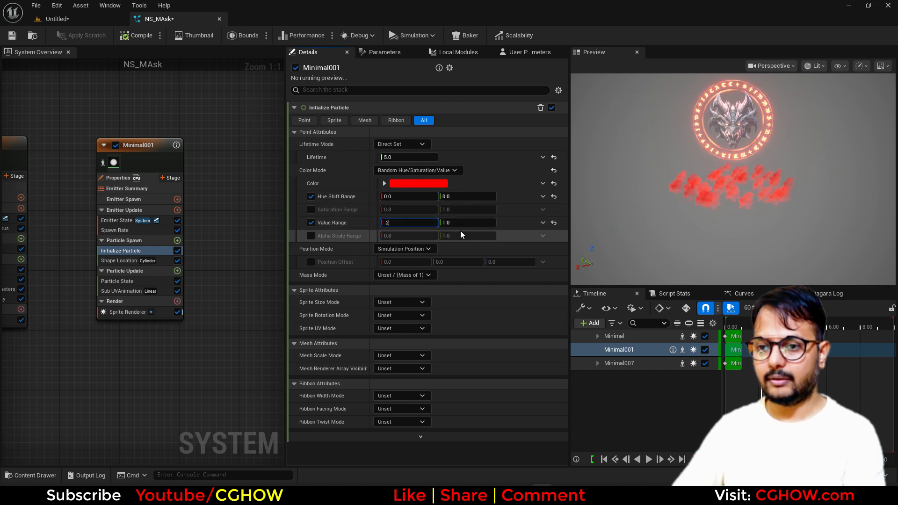
key("Return")
key("Return")
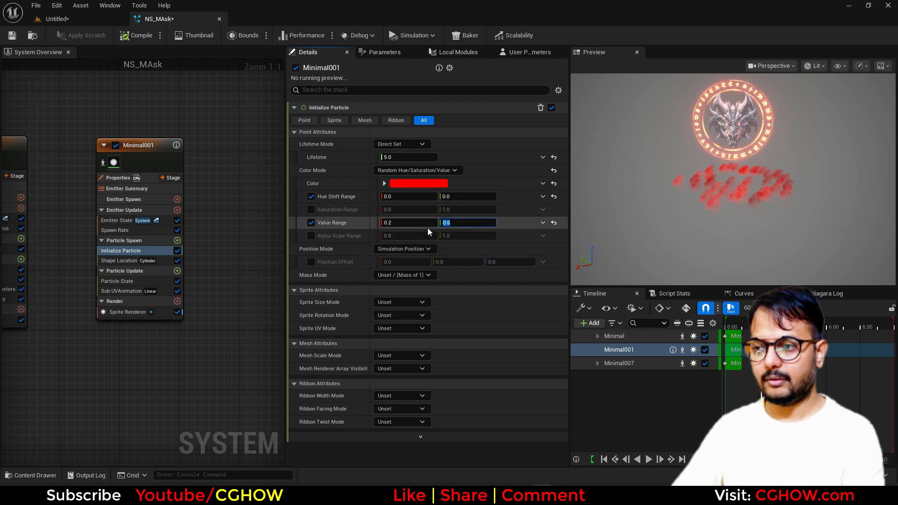
Set Minimal001's Sprite Rotation Mode to Random and its Sprite UV Mode to Random X / Y
left_click(403, 315)
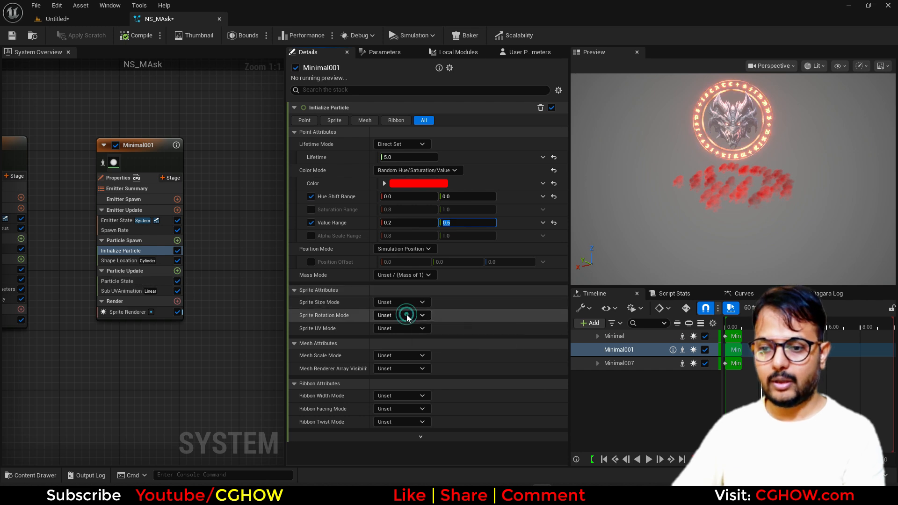
left_click(403, 340)
left_click(414, 331)
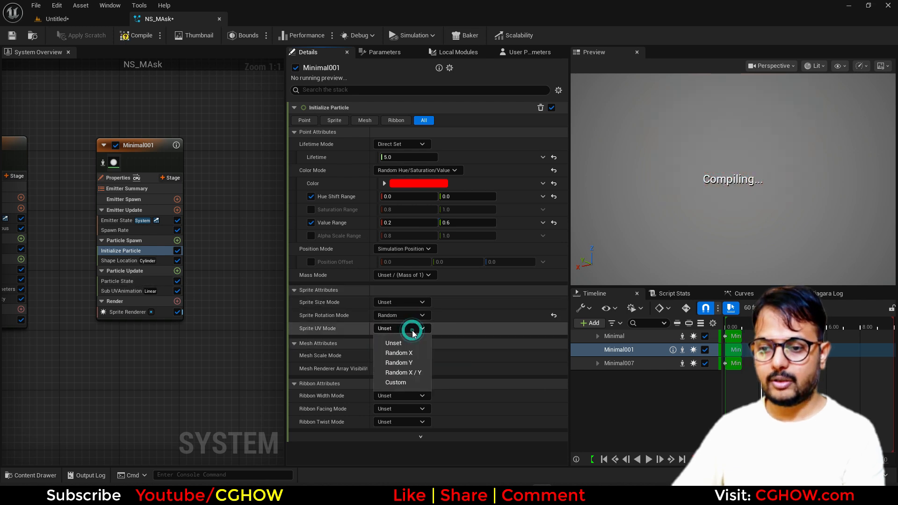
left_click(413, 373)
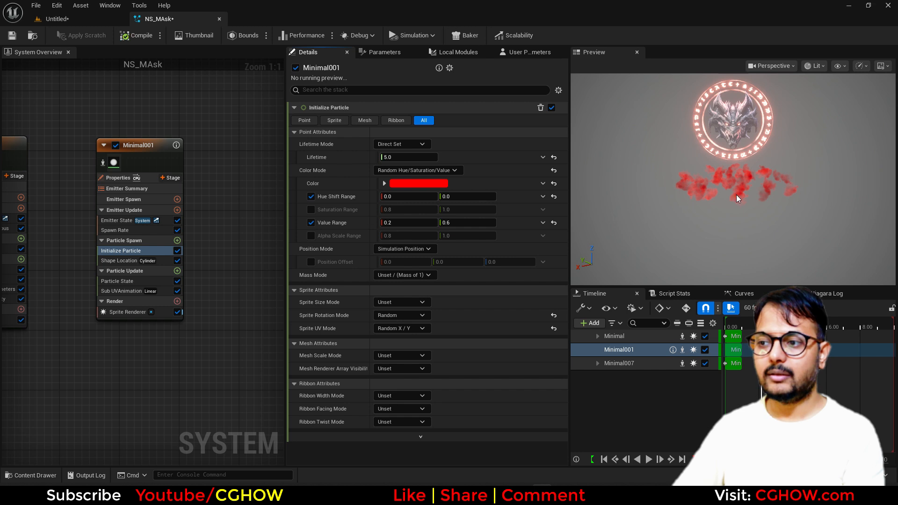
Add an Add Velocity module to Minimal001's Particle Spawn stage, in Linear mode with a Random Range Vector as velocity
left_click(177, 241)
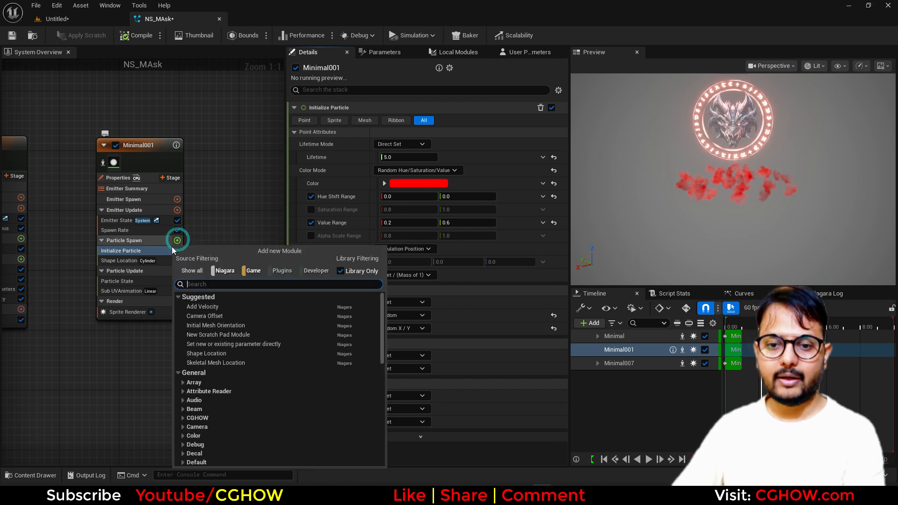
left_click(215, 307)
left_click(534, 140)
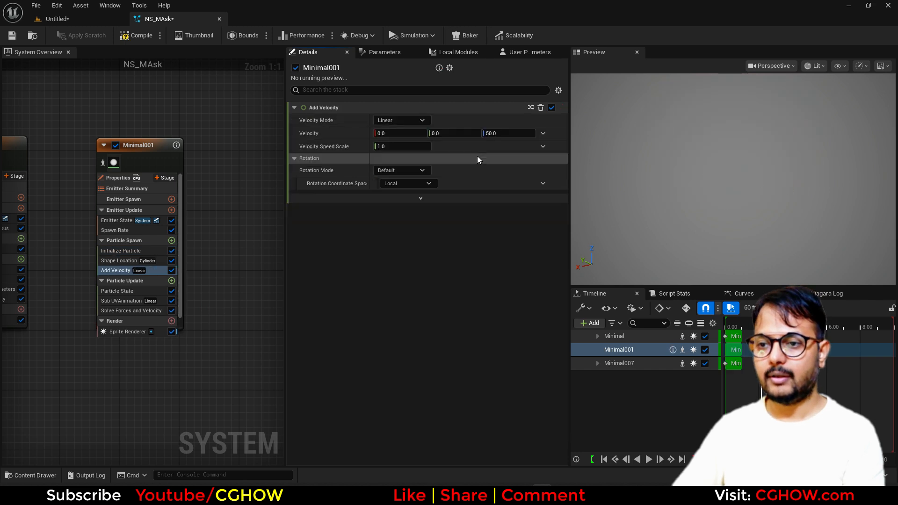
left_click(422, 120)
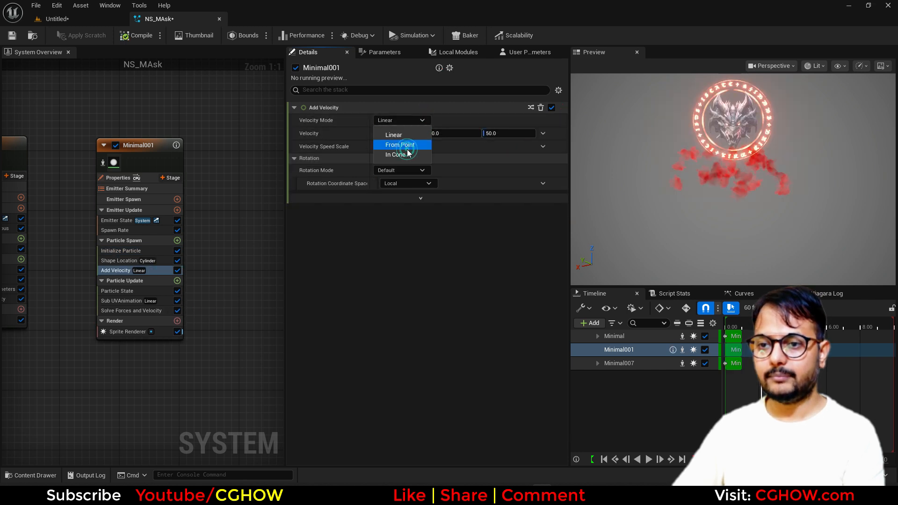
left_click(542, 133)
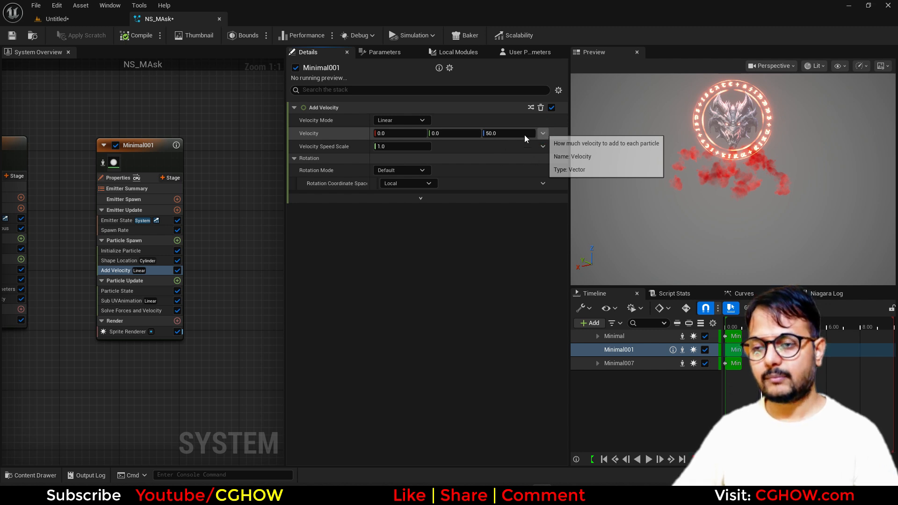
left_click(543, 133)
type("uni")
left_click(395, 194)
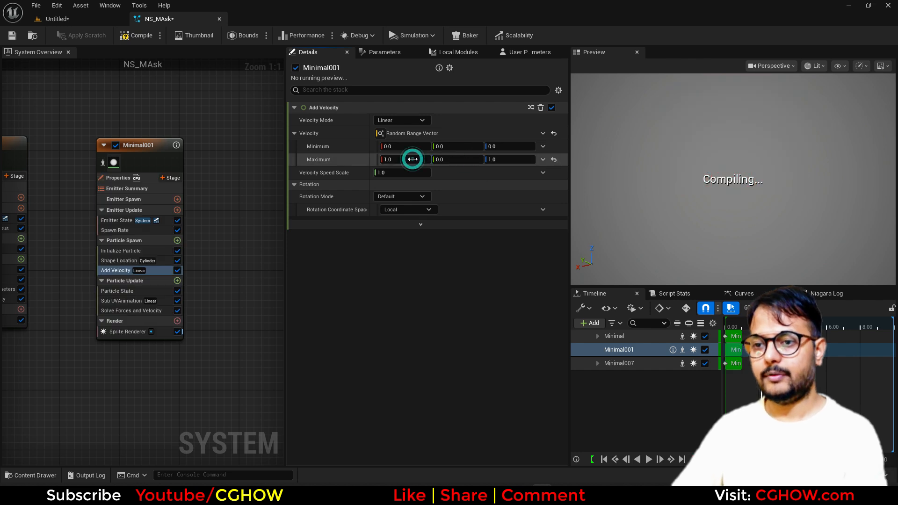
Set the random velocity's maximum to 0 on X and 100 on Z
left_click(413, 159)
type("0")
key("Return")
left_click(514, 160)
type("100")
key("Return")
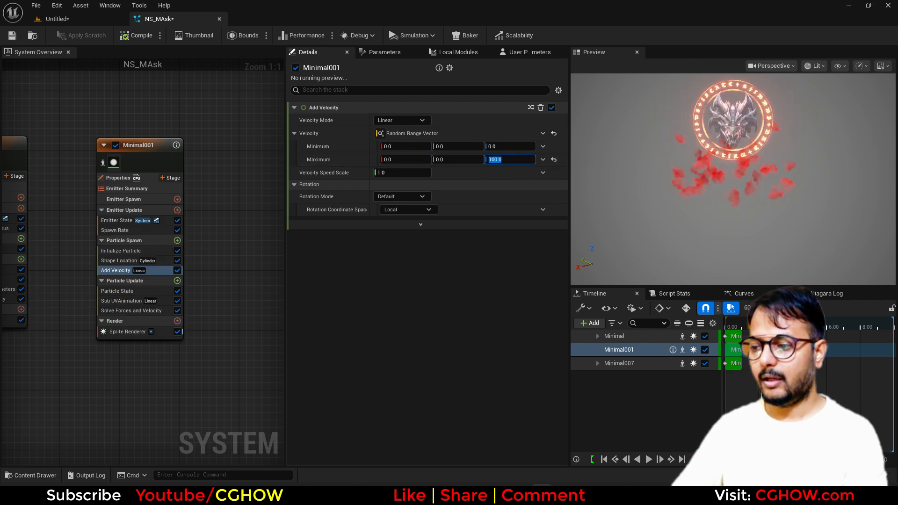
Save all modified assets and save the untitled level under the name mask
key("ctrl+shift+s")
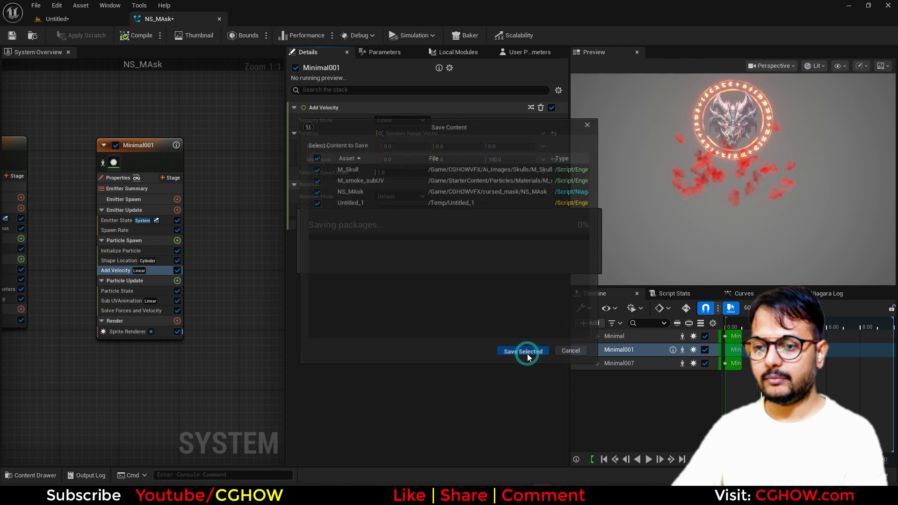
left_click(526, 354)
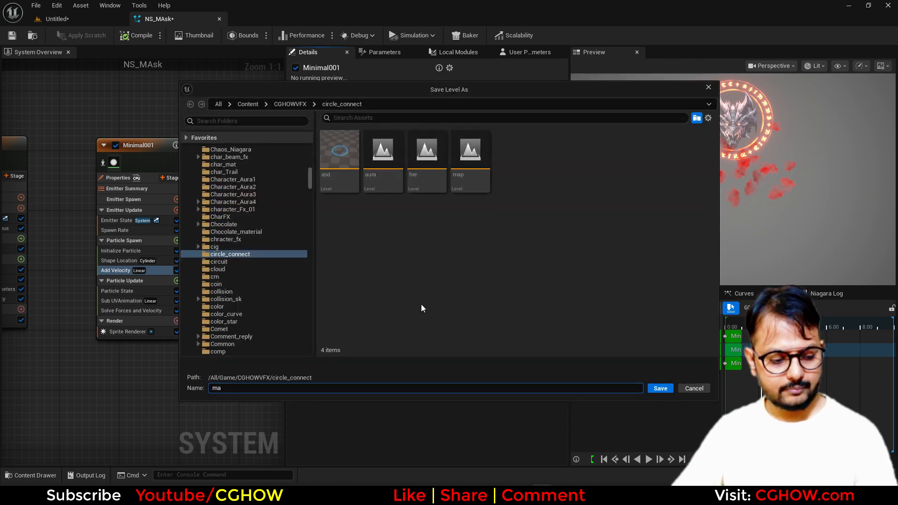
key("Return")
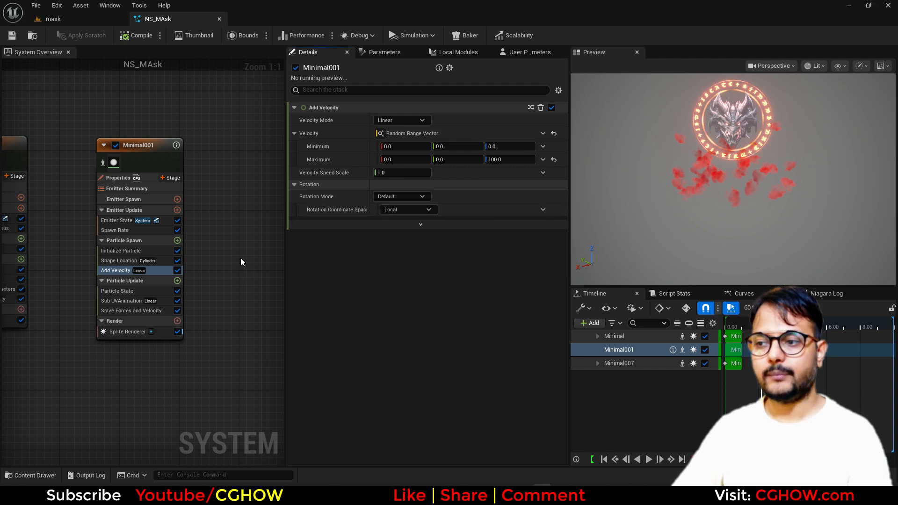
Play the preview and set Minimal001's Sprite Size Mode to Random Uniform, with minimum 100 and maximum 200
left_click(649, 460)
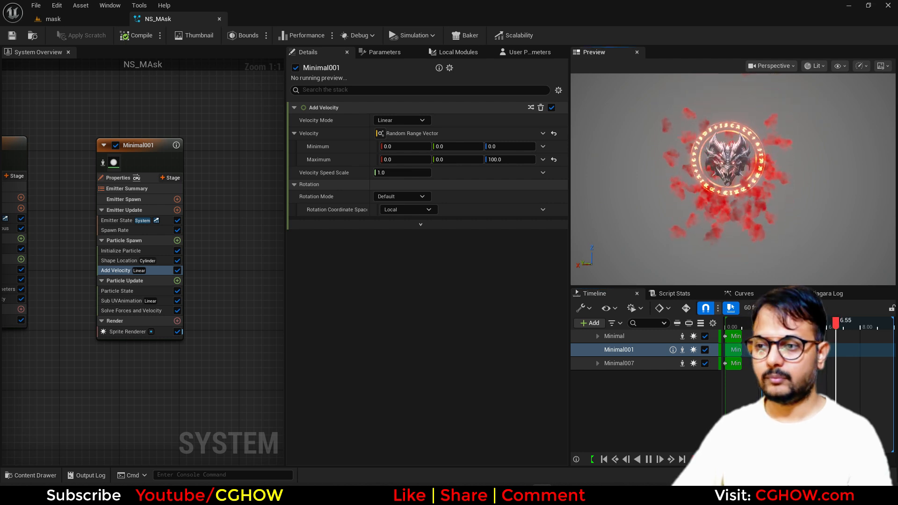
left_click(141, 250)
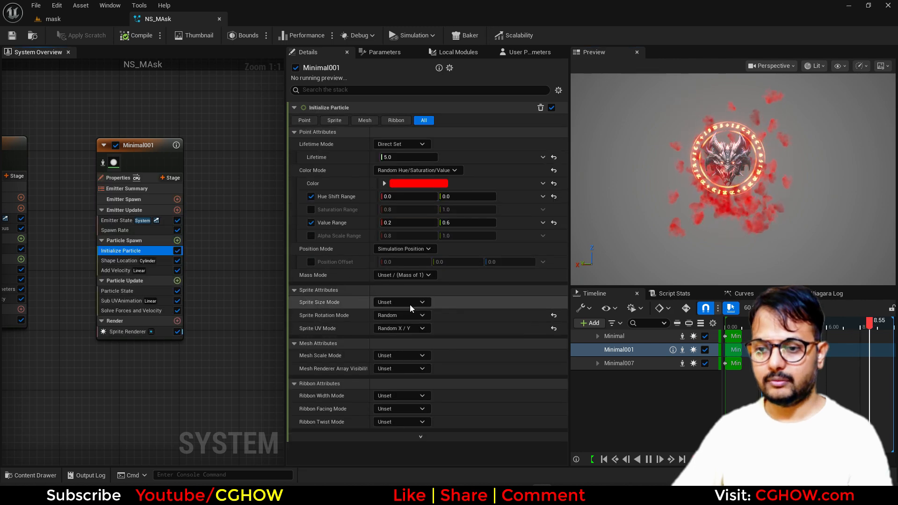
left_click(401, 302)
left_click(409, 336)
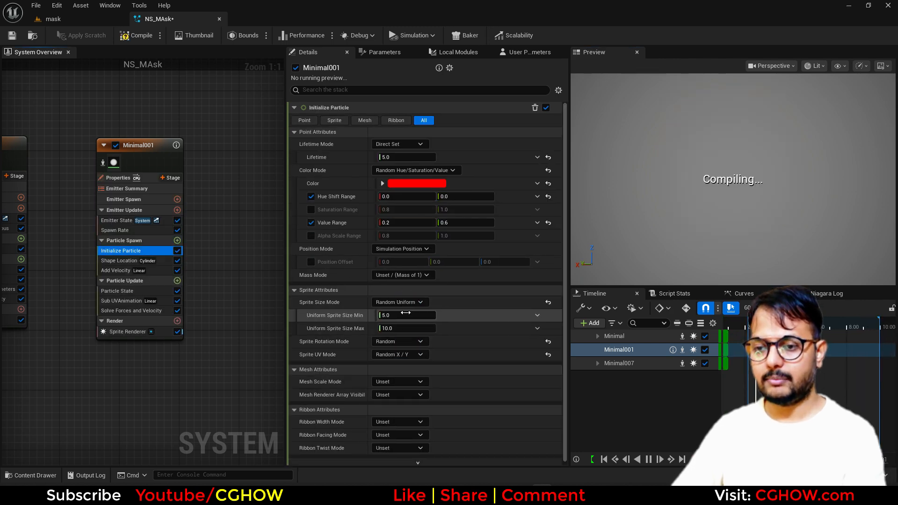
left_click(399, 319)
type("100")
left_click(399, 328)
type("200")
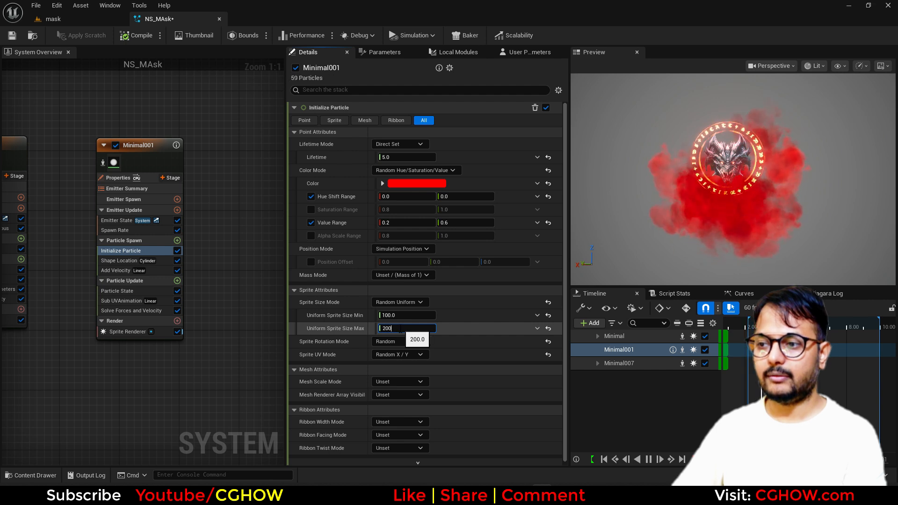
key("Return")
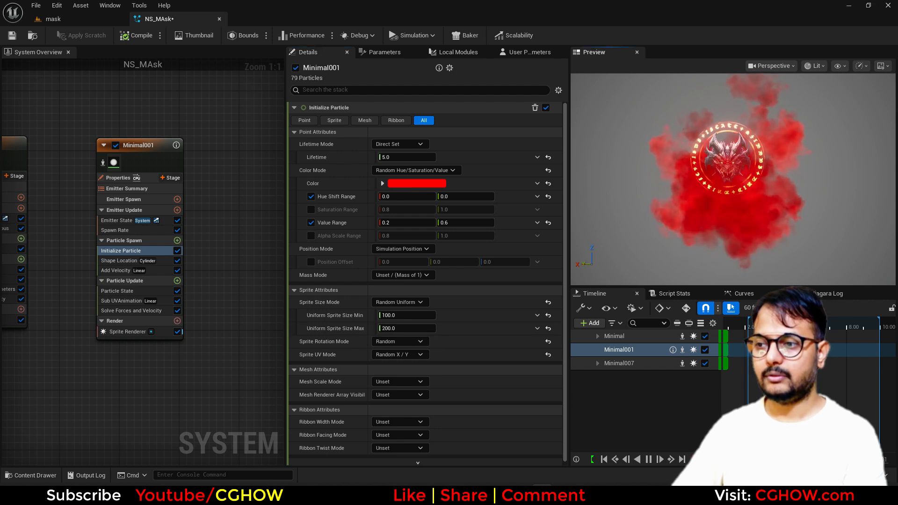
Add a Scale Color module to Minimal001's Particle Update stage
left_click_drag(693, 187, 861, 188)
left_click_drag(767, 187, 711, 188)
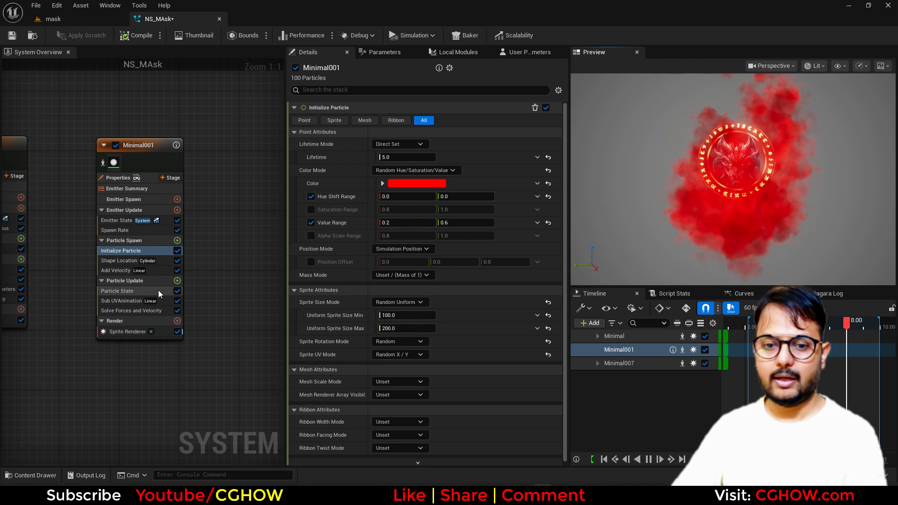
left_click(177, 282)
left_click(323, 133)
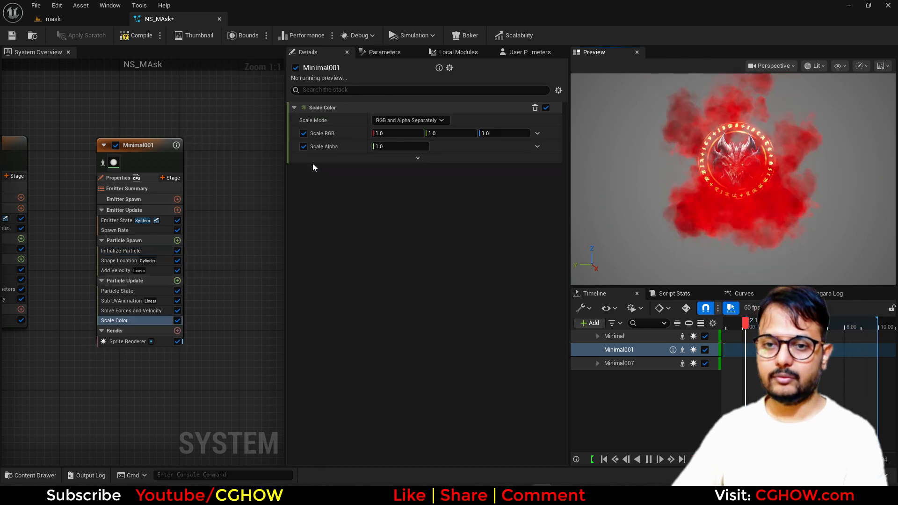